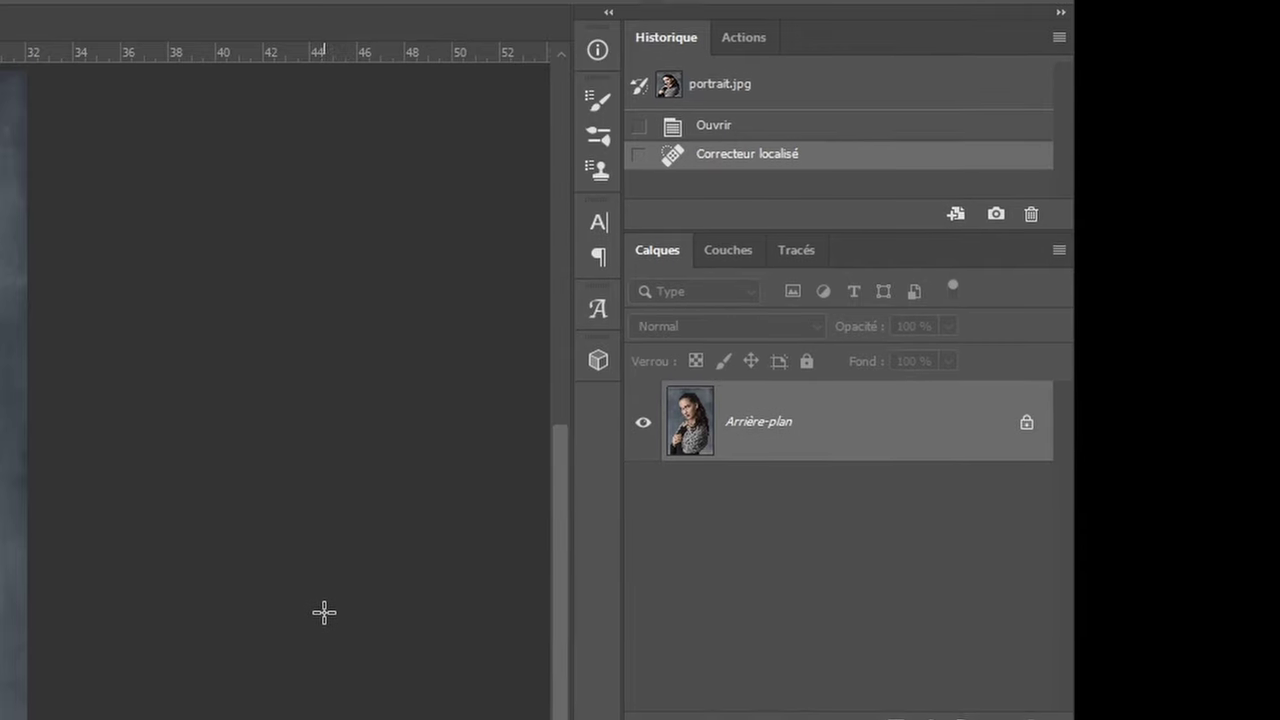
# - Duplicate Arrière-plan as an Arrière-plan copie layer, discarding the trial Ctrl+J copy
pyautogui.hotkey('ctrl', 'j')
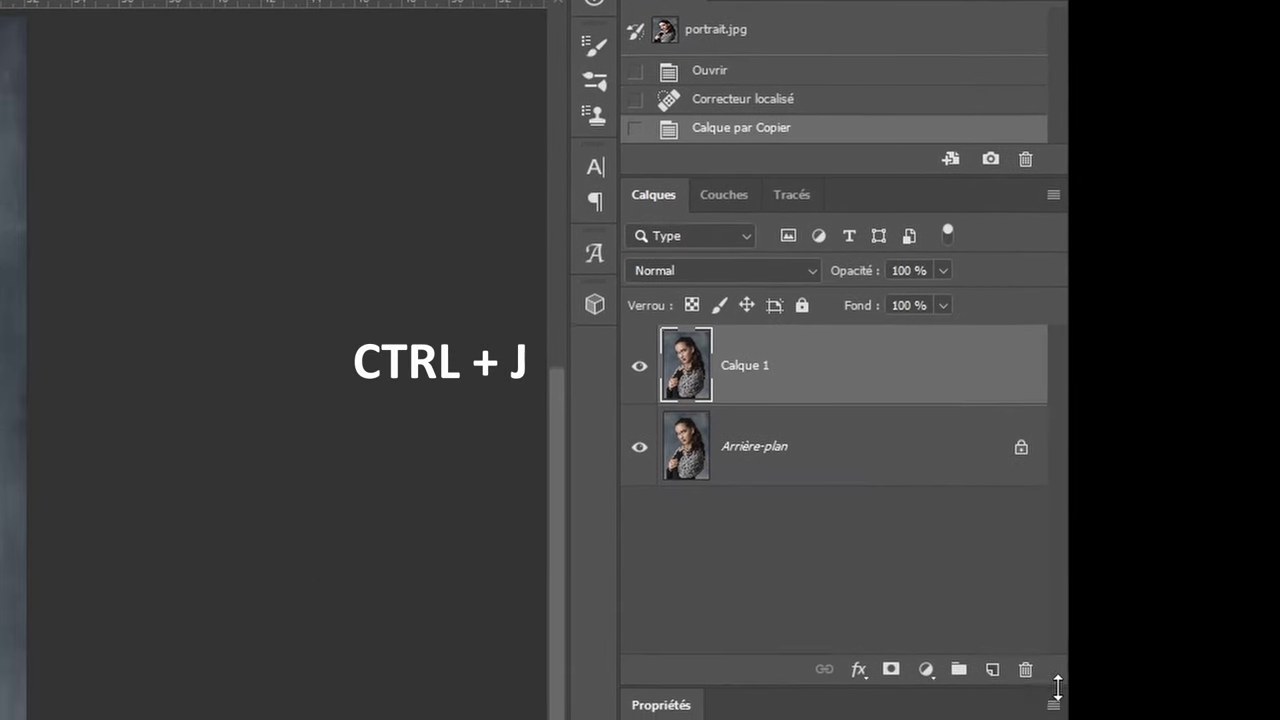
pyautogui.click(1020, 645)
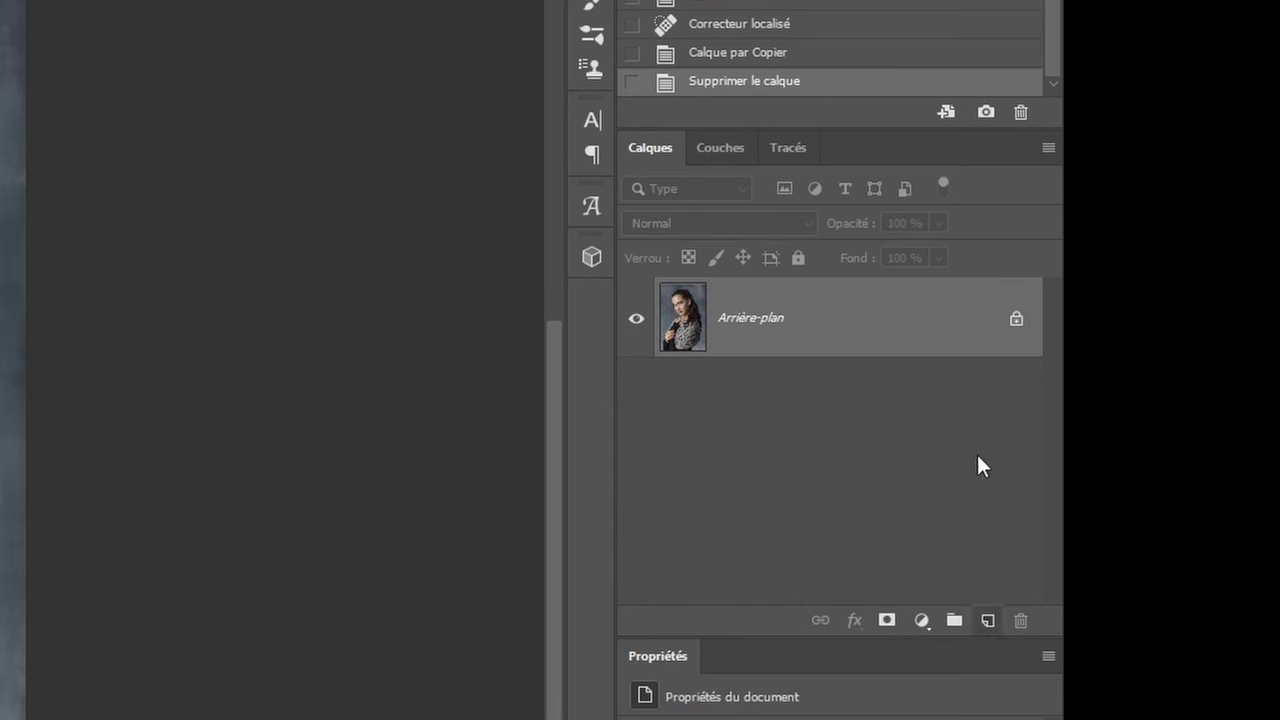
pyautogui.moveTo(826, 326)
pyautogui.mouseDown()
pyautogui.moveTo(902, 426)
pyautogui.moveTo(987, 620)
pyautogui.moveTo(1020, 621)
pyautogui.mouseUp()
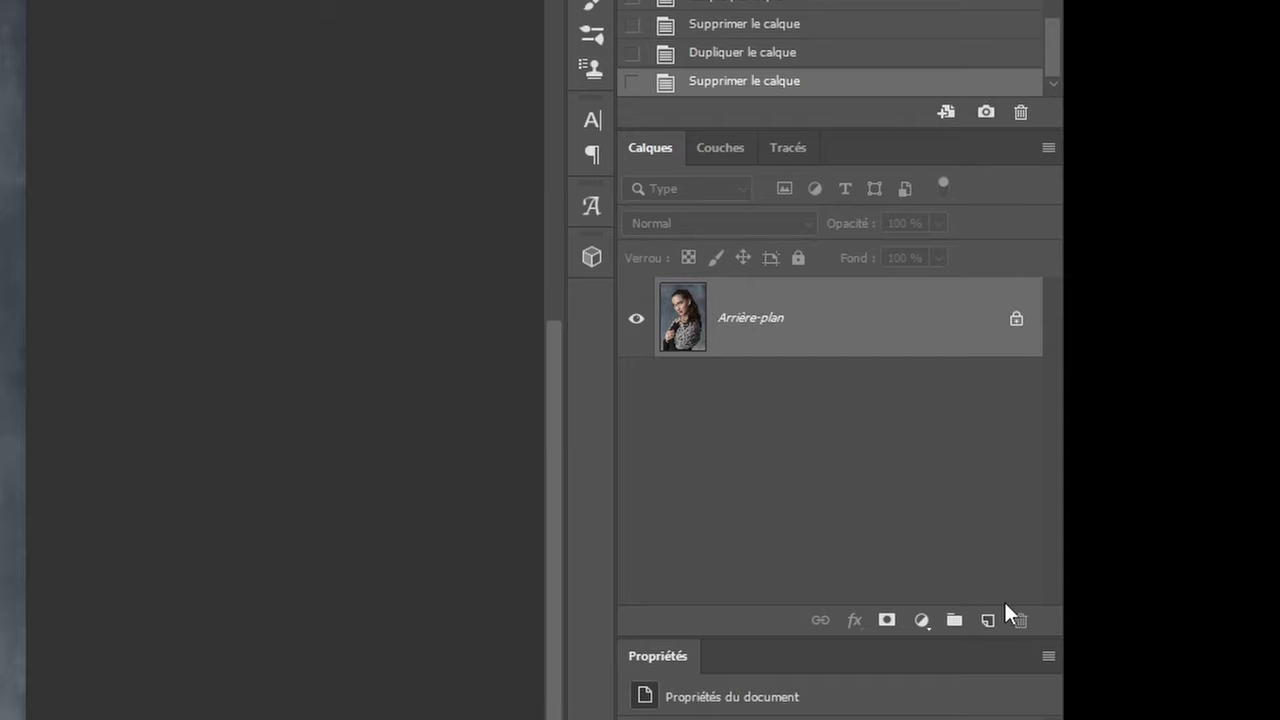
pyautogui.rightClick(900, 317)
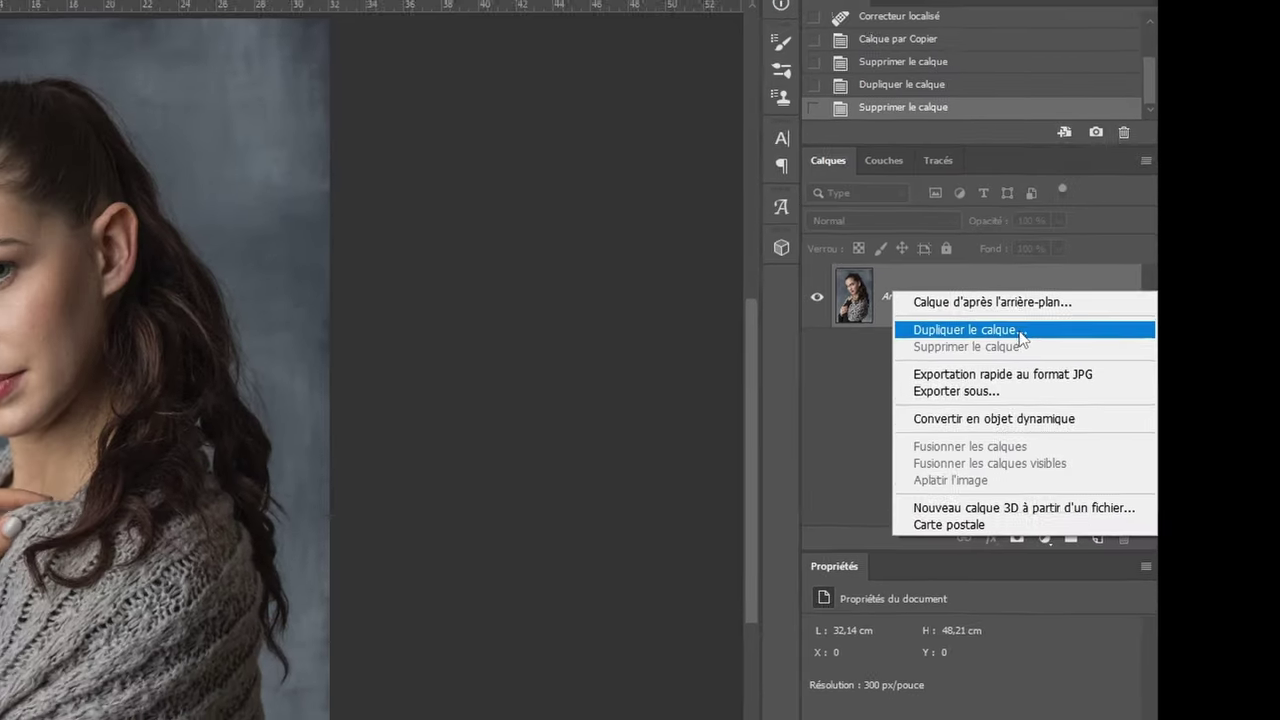
pyautogui.click(1020, 330)
pyautogui.press('Return')
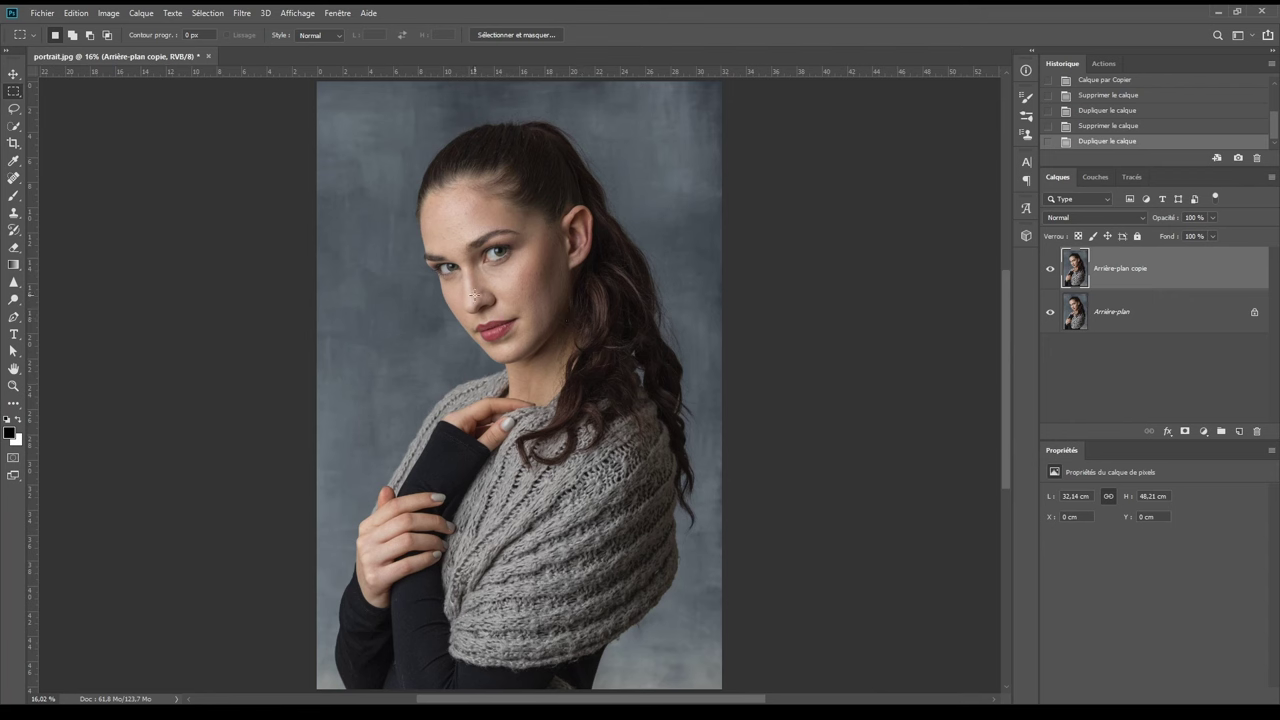
# - Crop the bottom edge up to the shoulders, reducing the image height to 27.82 cm
pyautogui.click(14, 143)
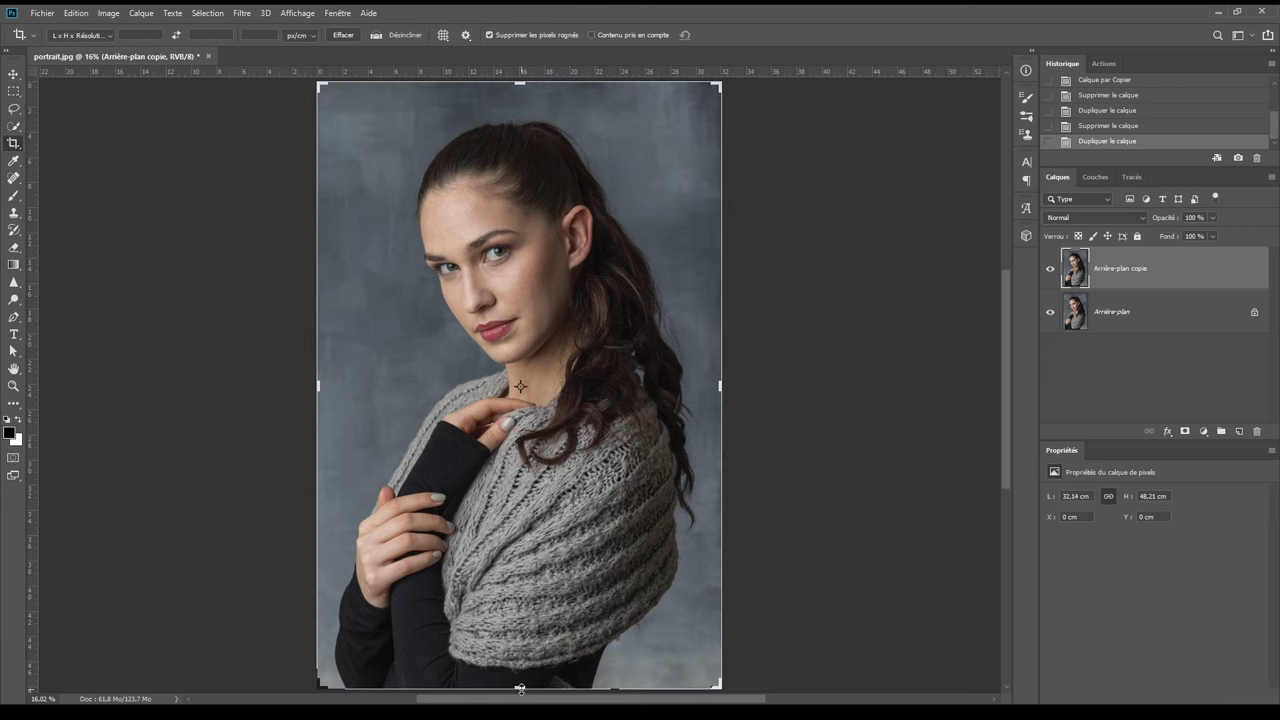
pyautogui.moveTo(519, 688); pyautogui.dragTo(549, 559)
pyautogui.hotkey('ctrl', 'r')
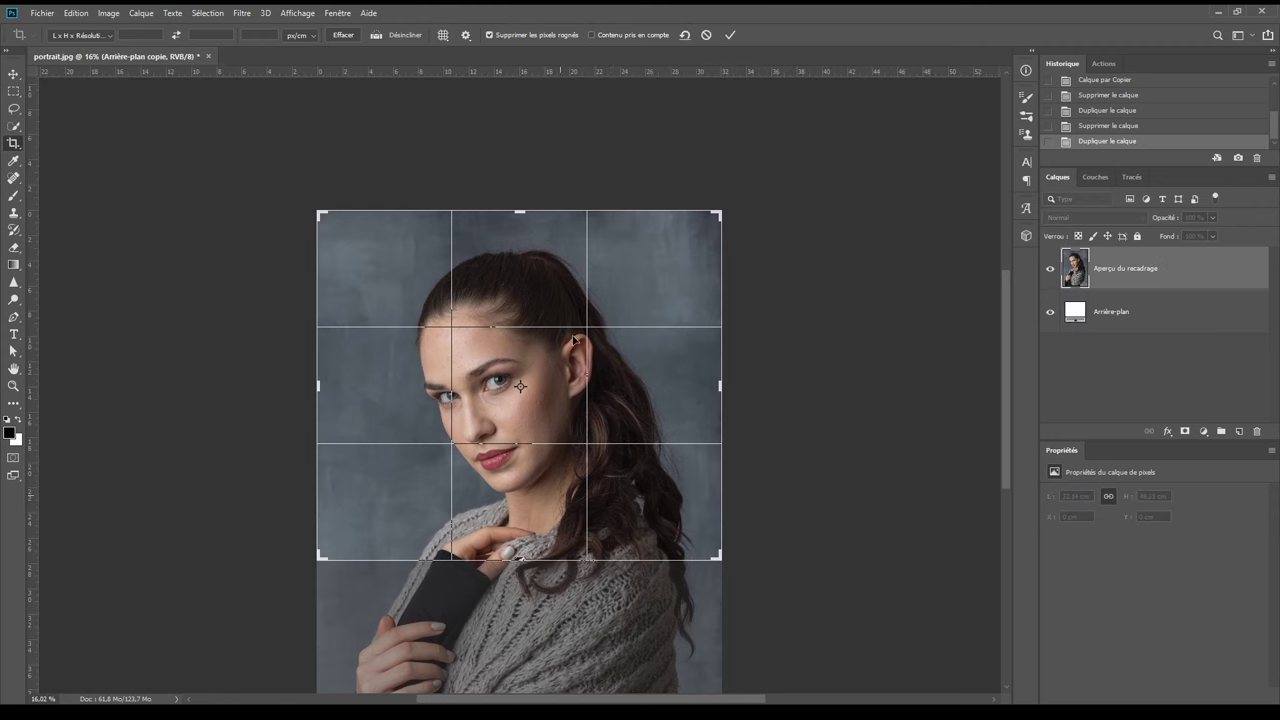
pyautogui.click(731, 35)
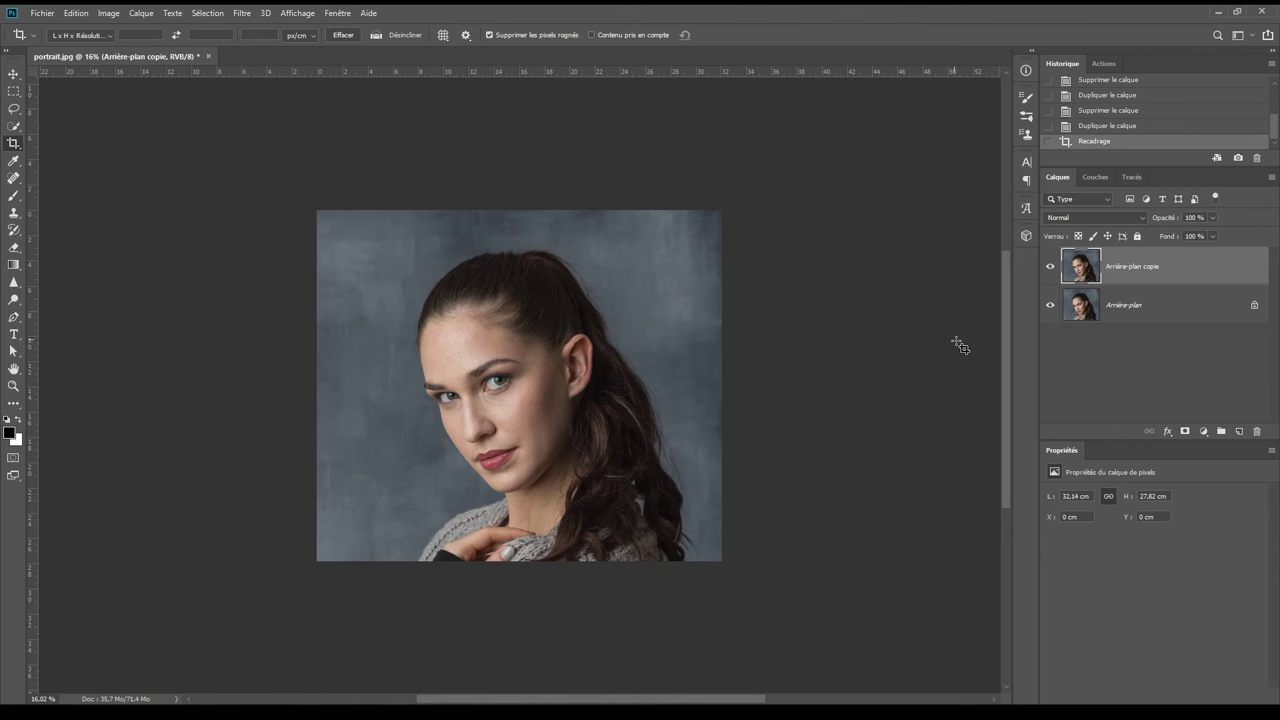
# - Convert the Arrière-plan copie layer to a smart object and zoom so the face fills the view
pyautogui.rightClick(1176, 266)
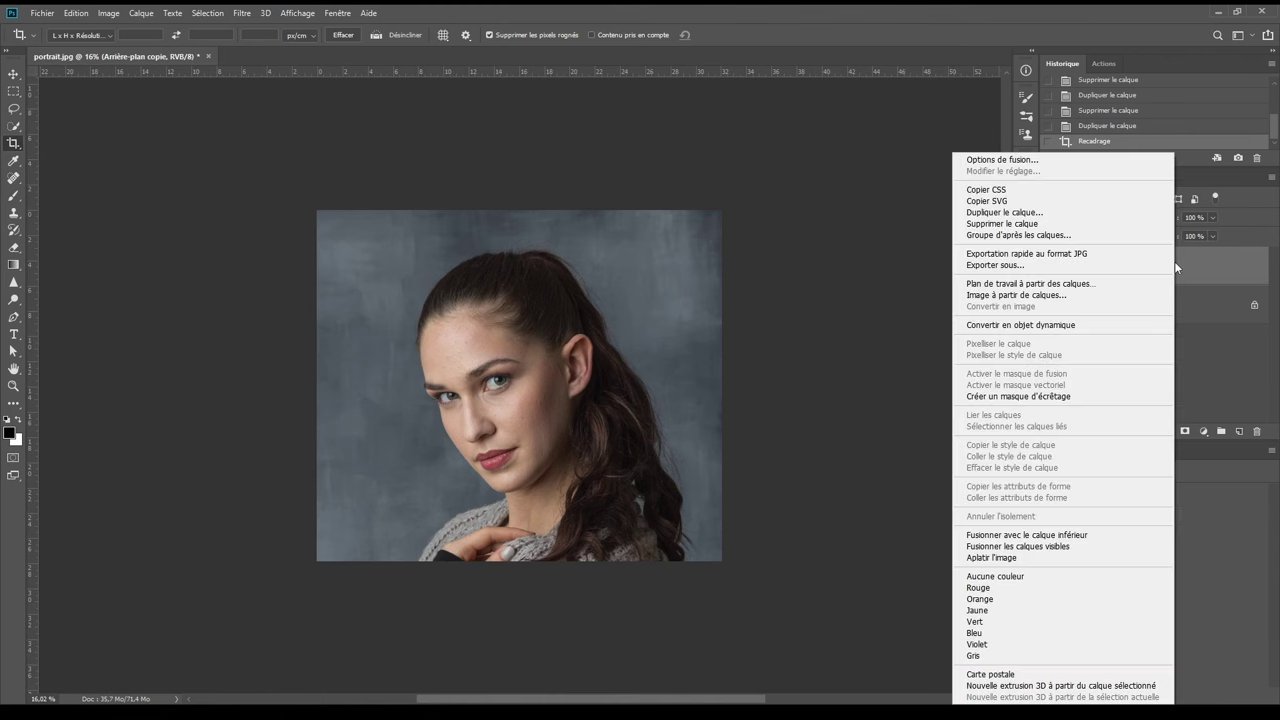
pyautogui.click(1037, 326)
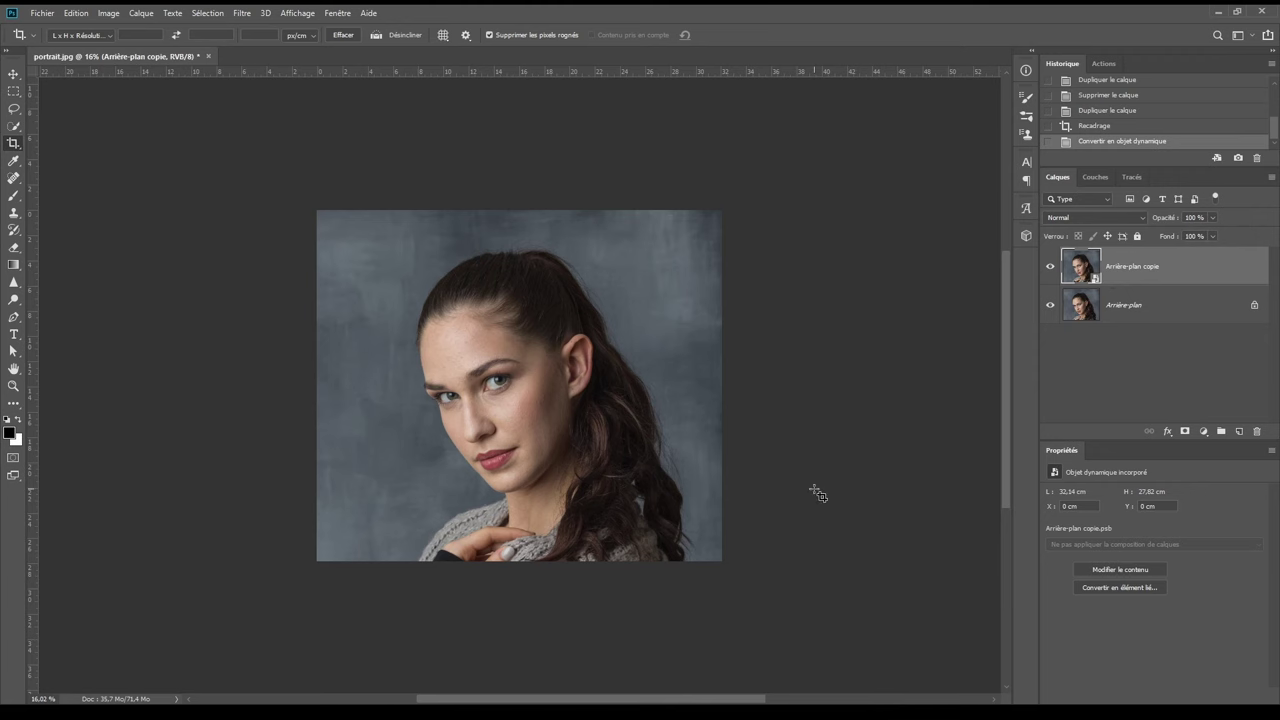
pyautogui.hotkey('ctrl', '0')
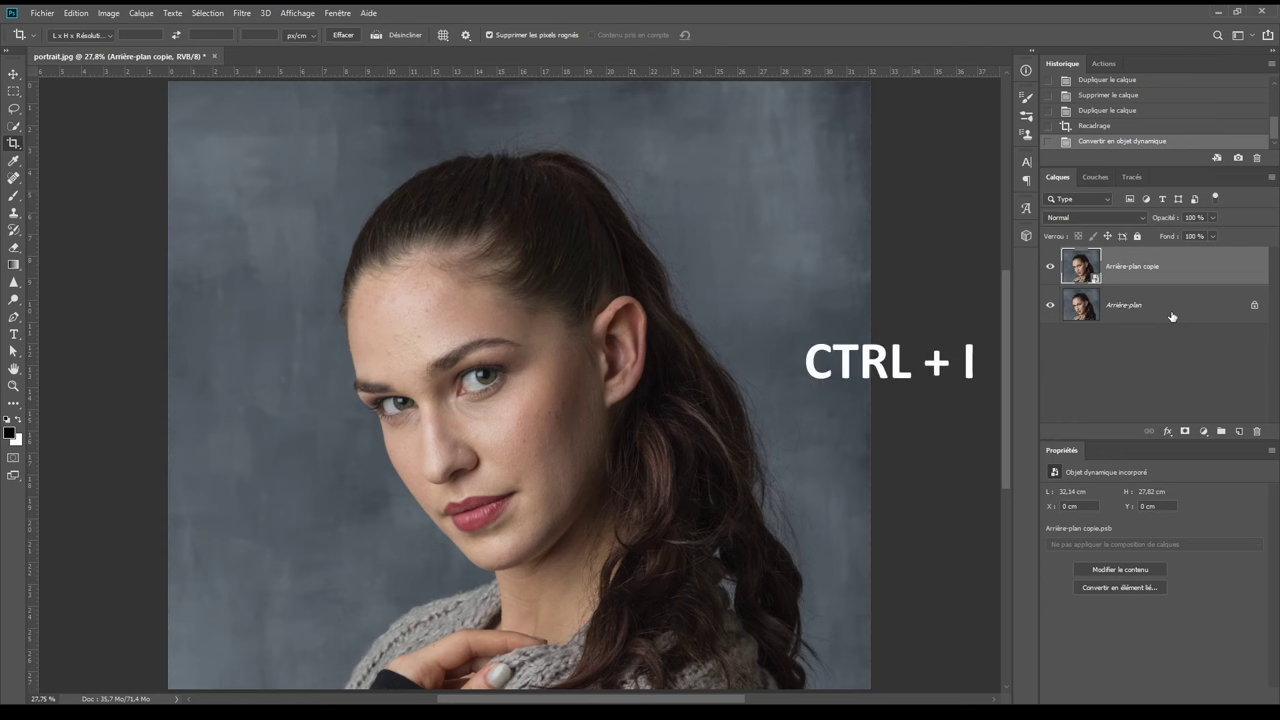
# - Invert the smart-object copy and set its blend mode to Lumière vive
pyautogui.hotkey('ctrl', 'i')
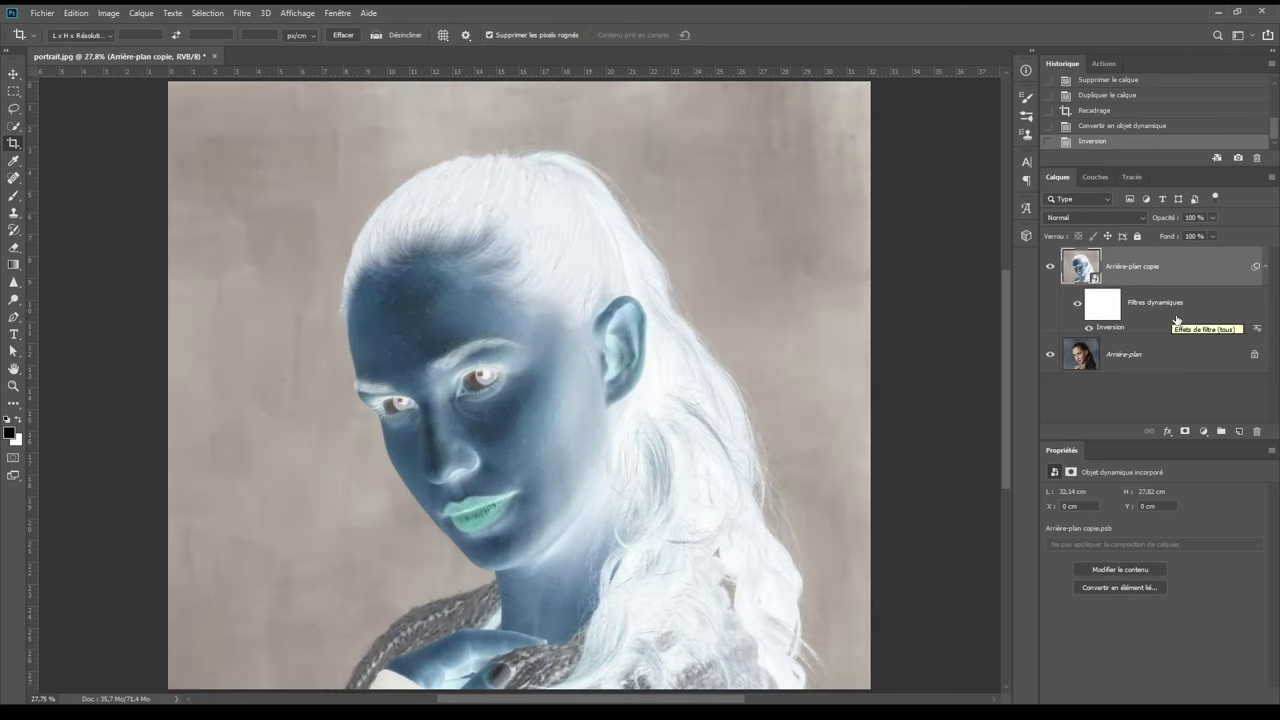
pyautogui.click(1096, 216)
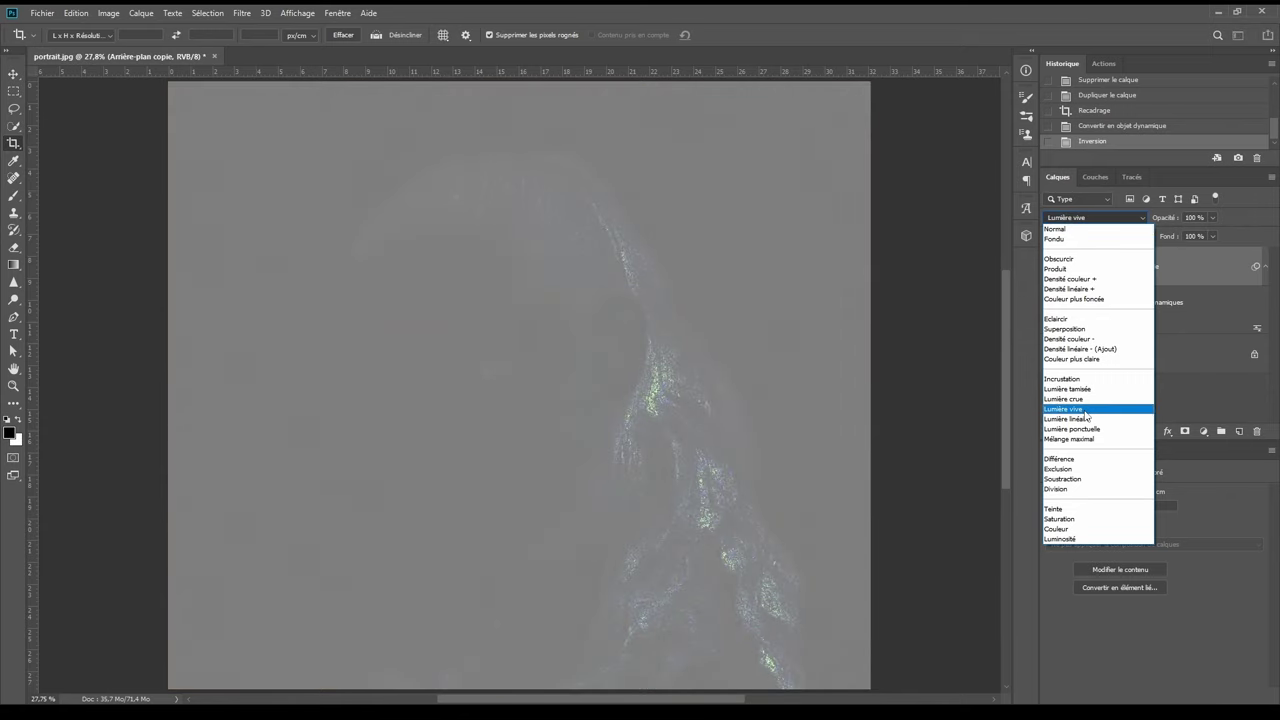
pyautogui.click(1063, 409)
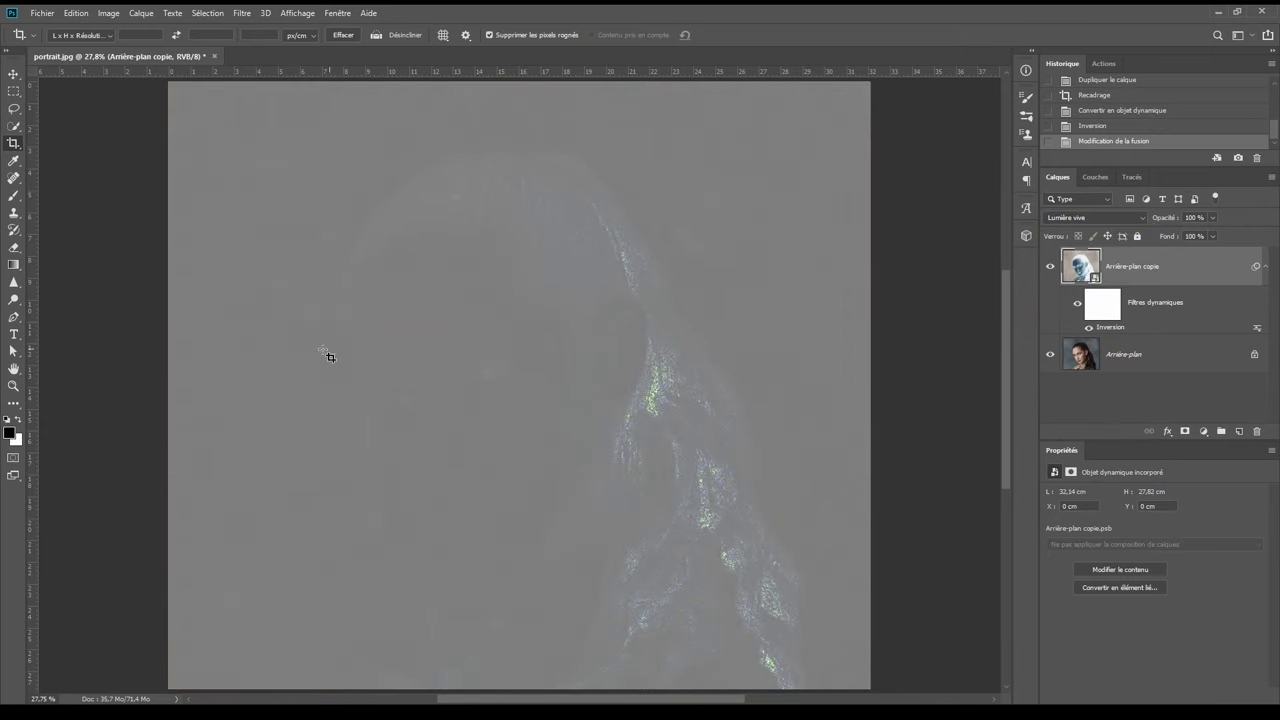
pyautogui.click(241, 13)
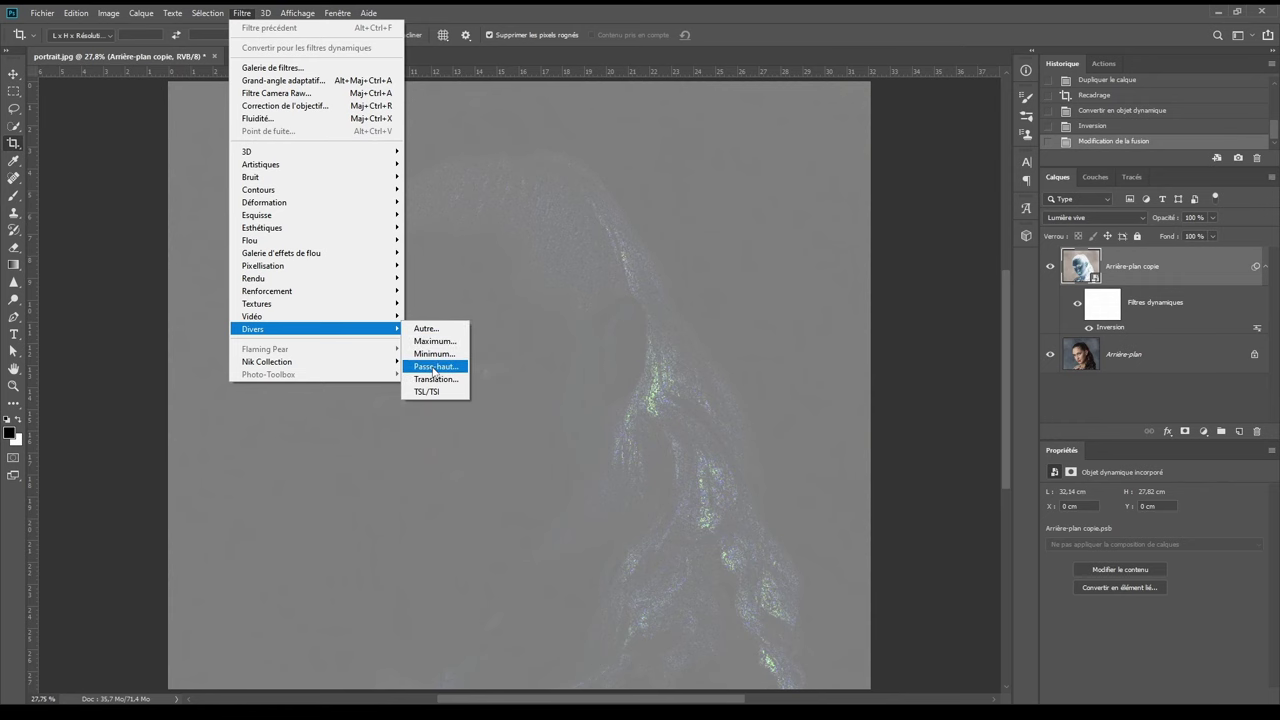
# - Apply a Passe-haut smart filter at 18,0 pixels after previewing radii on the cheek
pyautogui.click(432, 366)
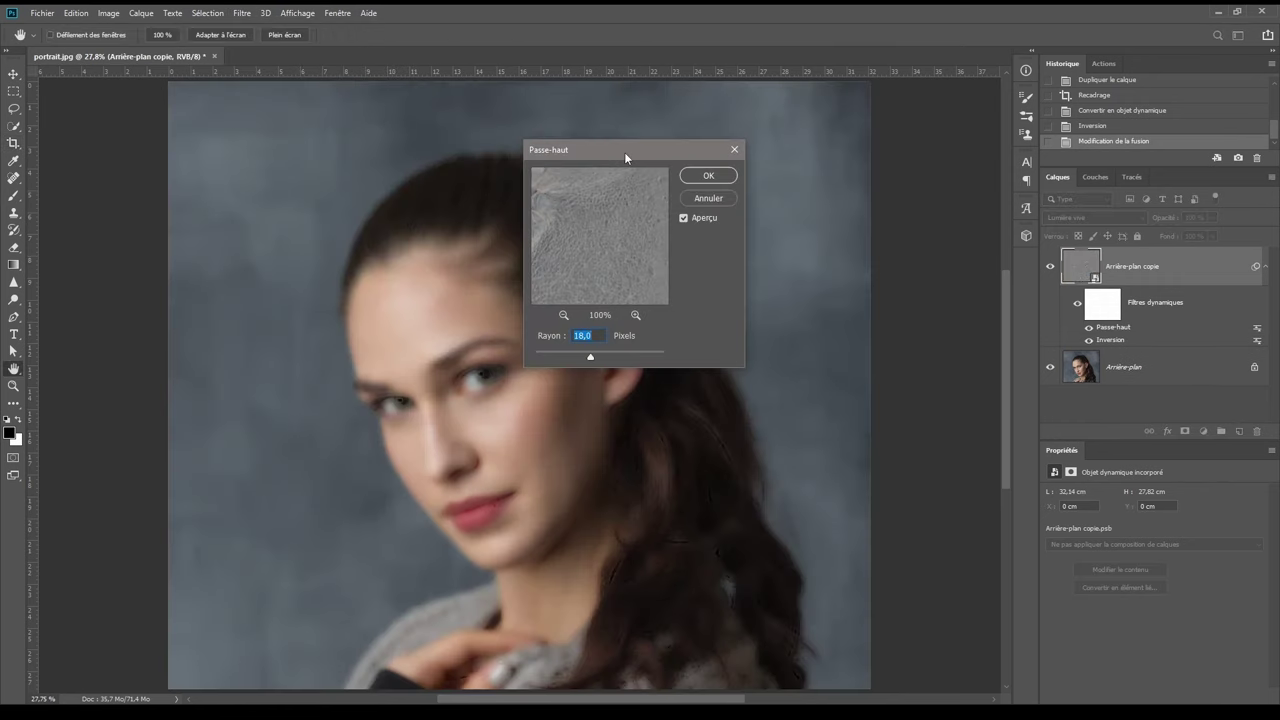
pyautogui.moveTo(624, 152); pyautogui.dragTo(818, 200)
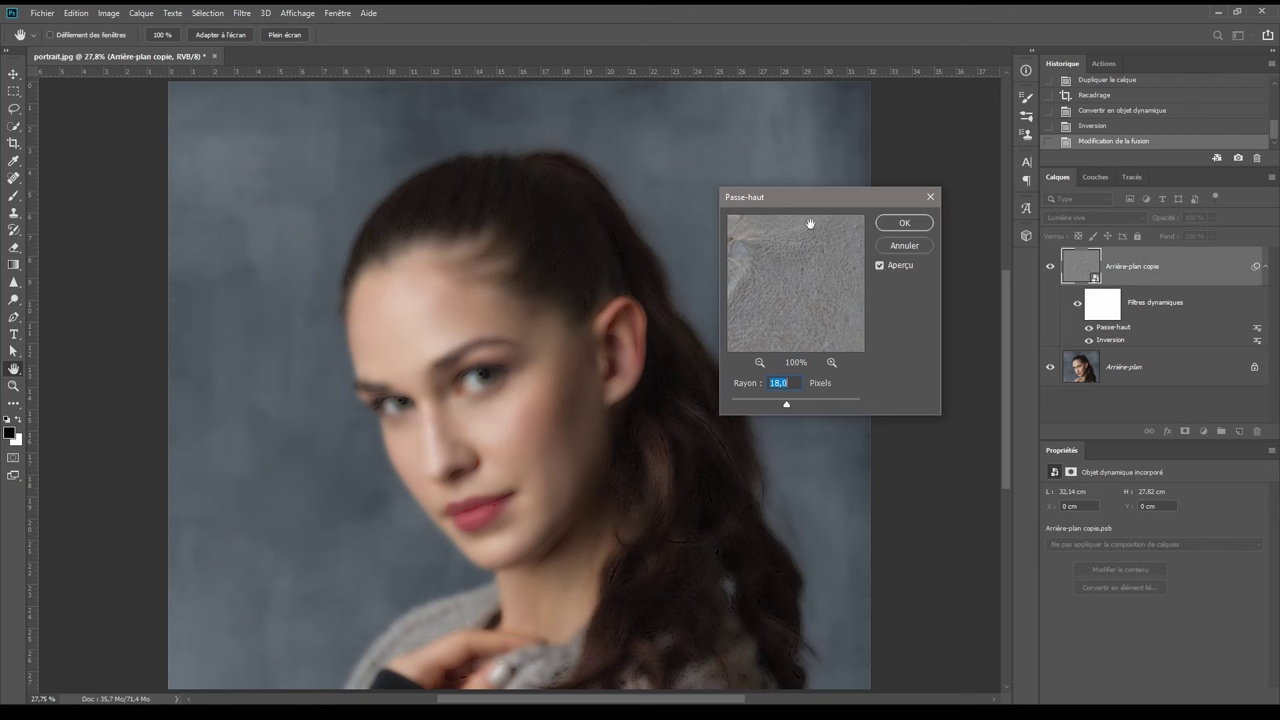
pyautogui.keyDown('ctrl'); pyautogui.click(559, 379); pyautogui.keyUp('ctrl')
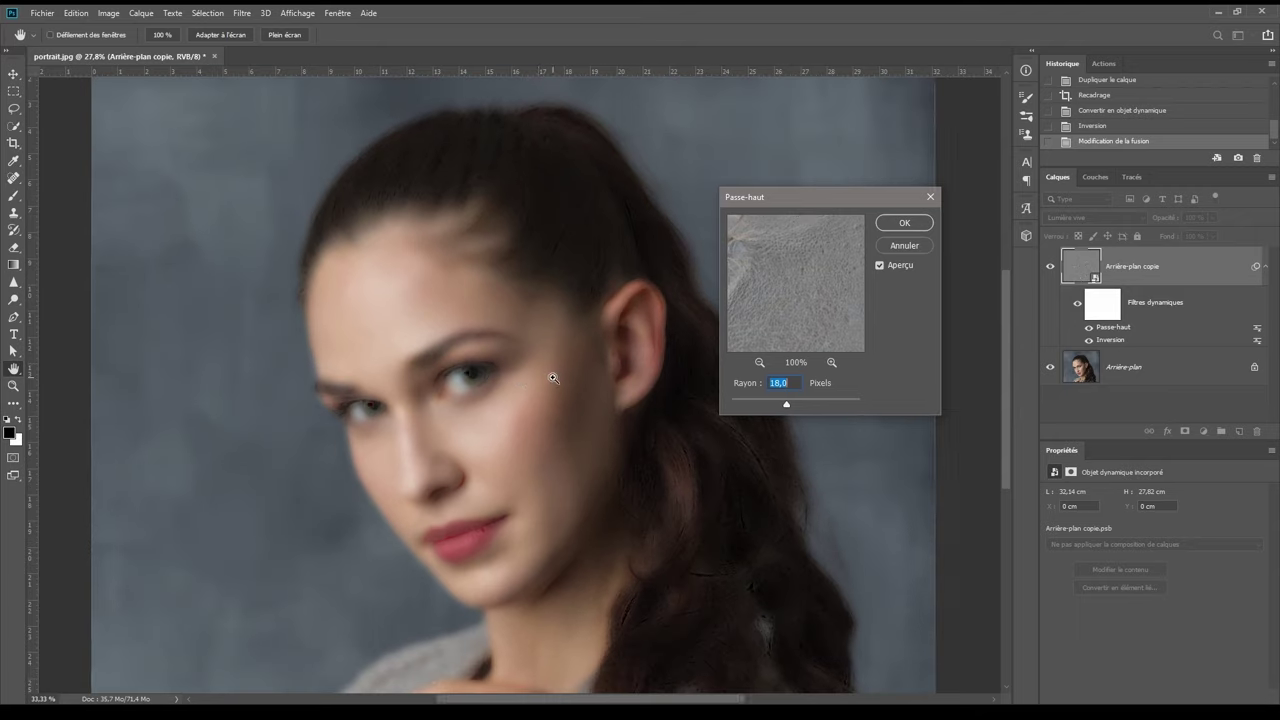
pyautogui.keyDown('ctrl'); pyautogui.click(506, 380); pyautogui.keyUp('ctrl')
pyautogui.moveTo(524, 383); pyautogui.dragTo(528, 340)
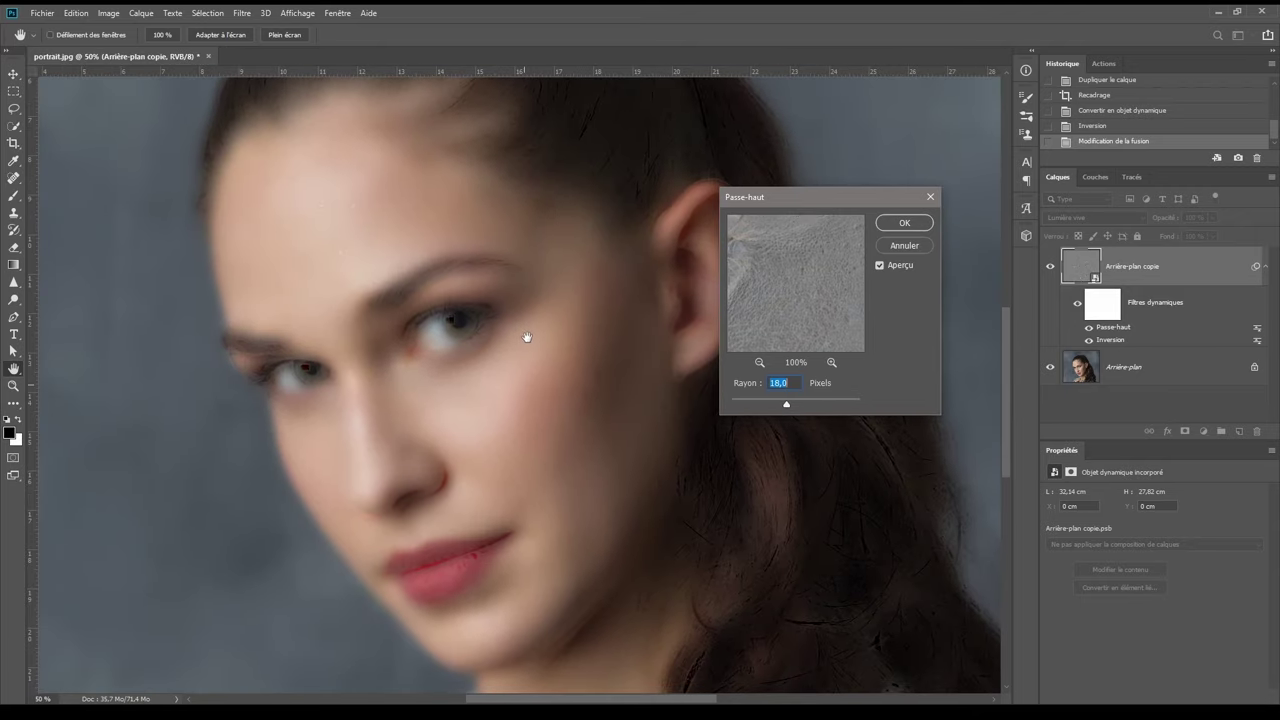
pyautogui.click(592, 672)
pyautogui.moveTo(786, 404)
pyautogui.mouseDown()
pyautogui.moveTo(707, 407)
pyautogui.moveTo(792, 408)
pyautogui.mouseUp()
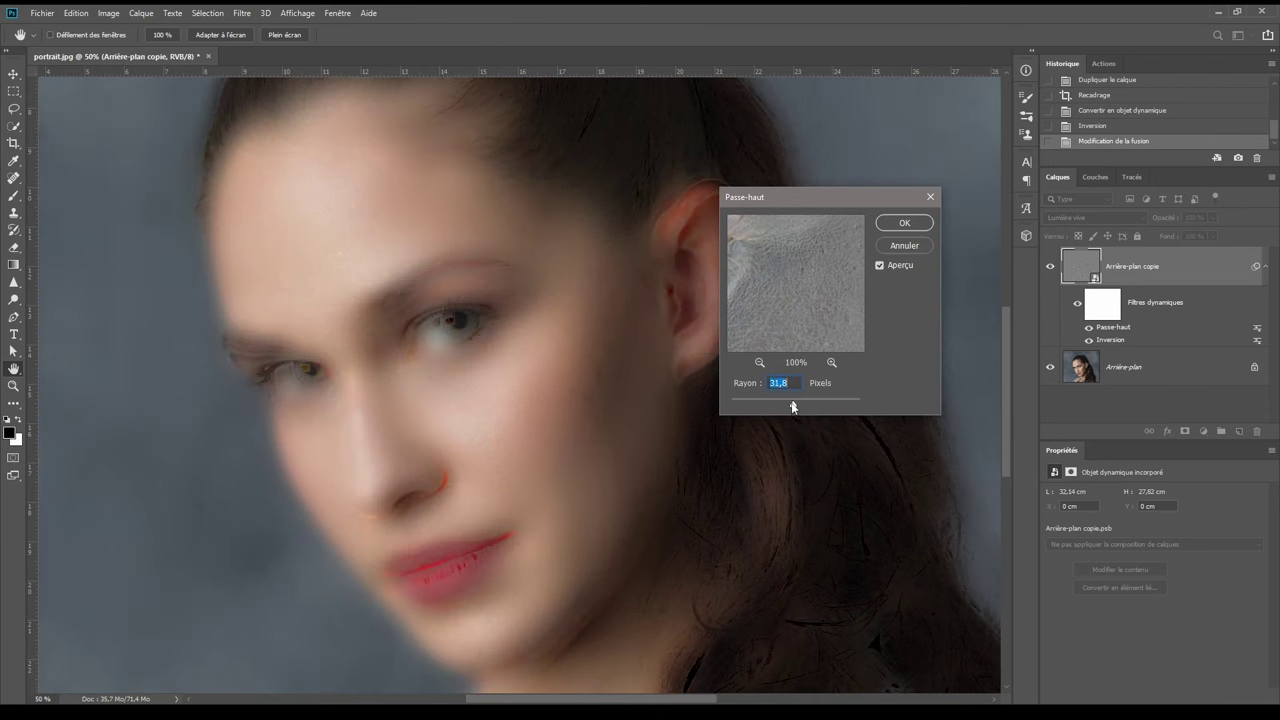
pyautogui.moveTo(792, 406); pyautogui.dragTo(786, 405)
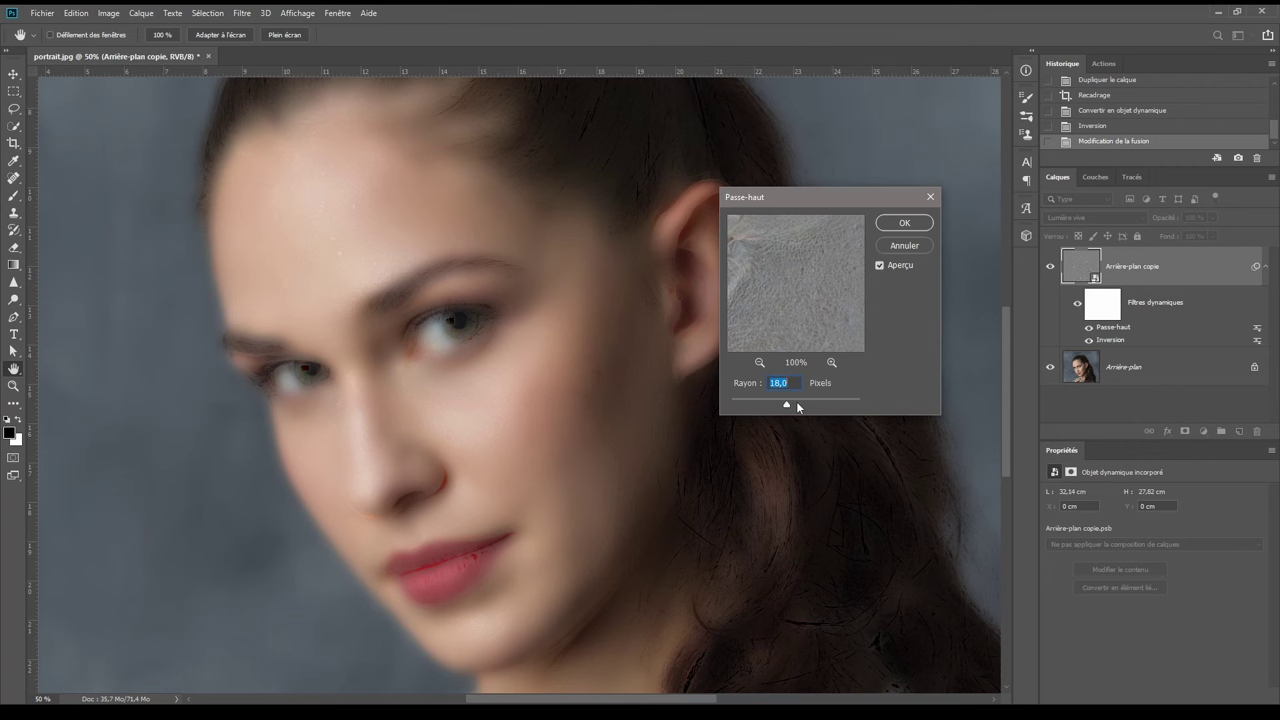
pyautogui.click(904, 222)
pyautogui.press('c')
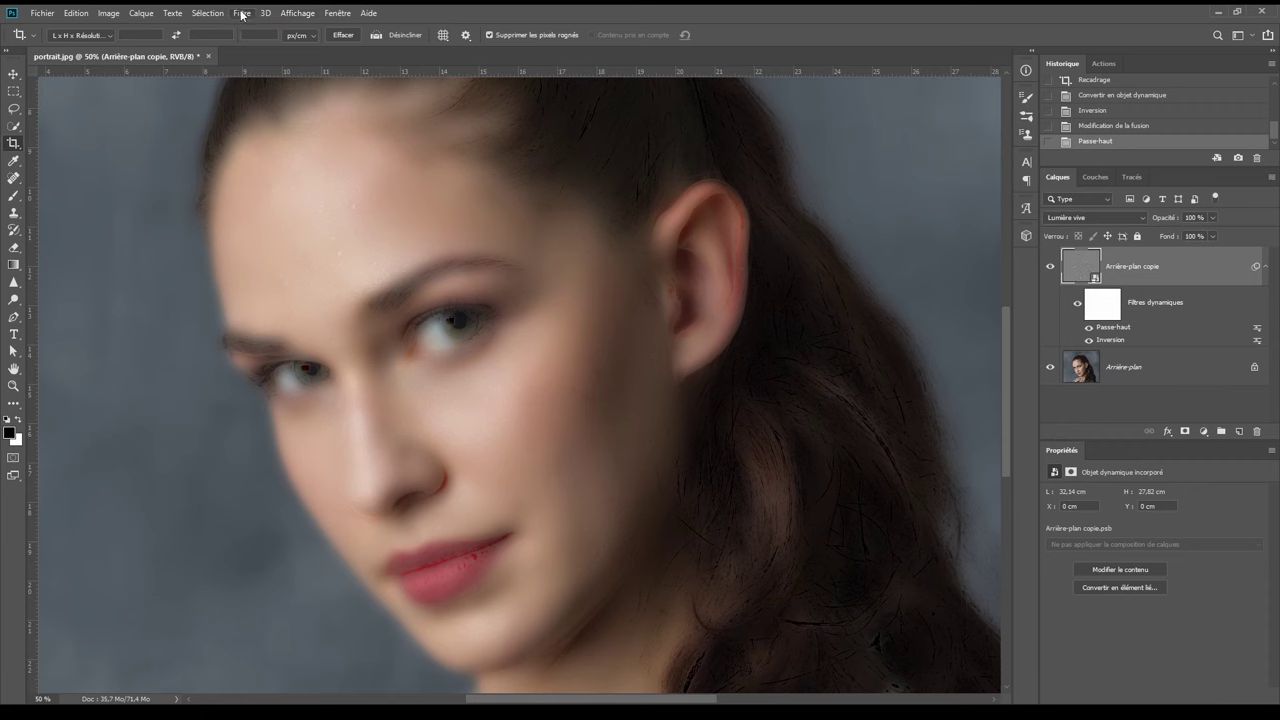
# - Add a Flou gaussien smart filter to the copy layer, raising the radius to smooth the skin
pyautogui.click(241, 14)
pyautogui.moveTo(300, 240)
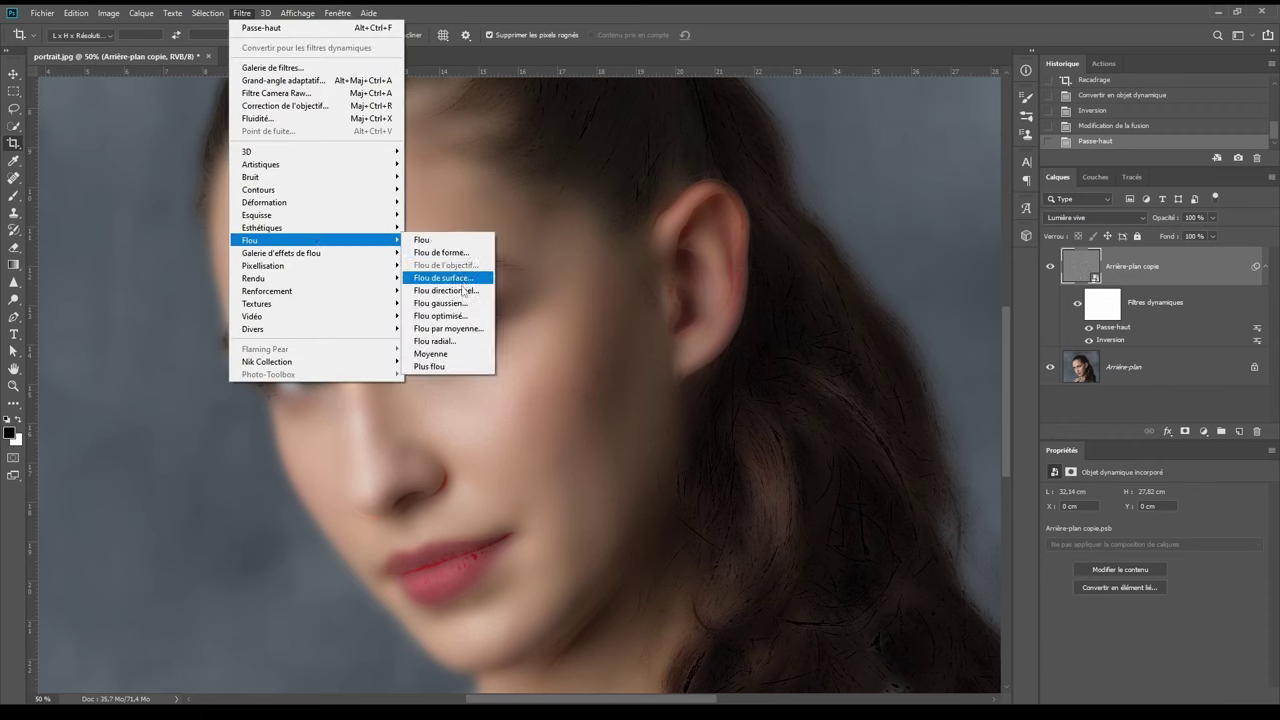
pyautogui.click(440, 303)
pyautogui.moveTo(987, 314); pyautogui.dragTo(876, 268)
pyautogui.moveTo(830, 479)
pyautogui.mouseDown()
pyautogui.moveTo(841, 480)
pyautogui.moveTo(786, 466)
pyautogui.mouseUp()
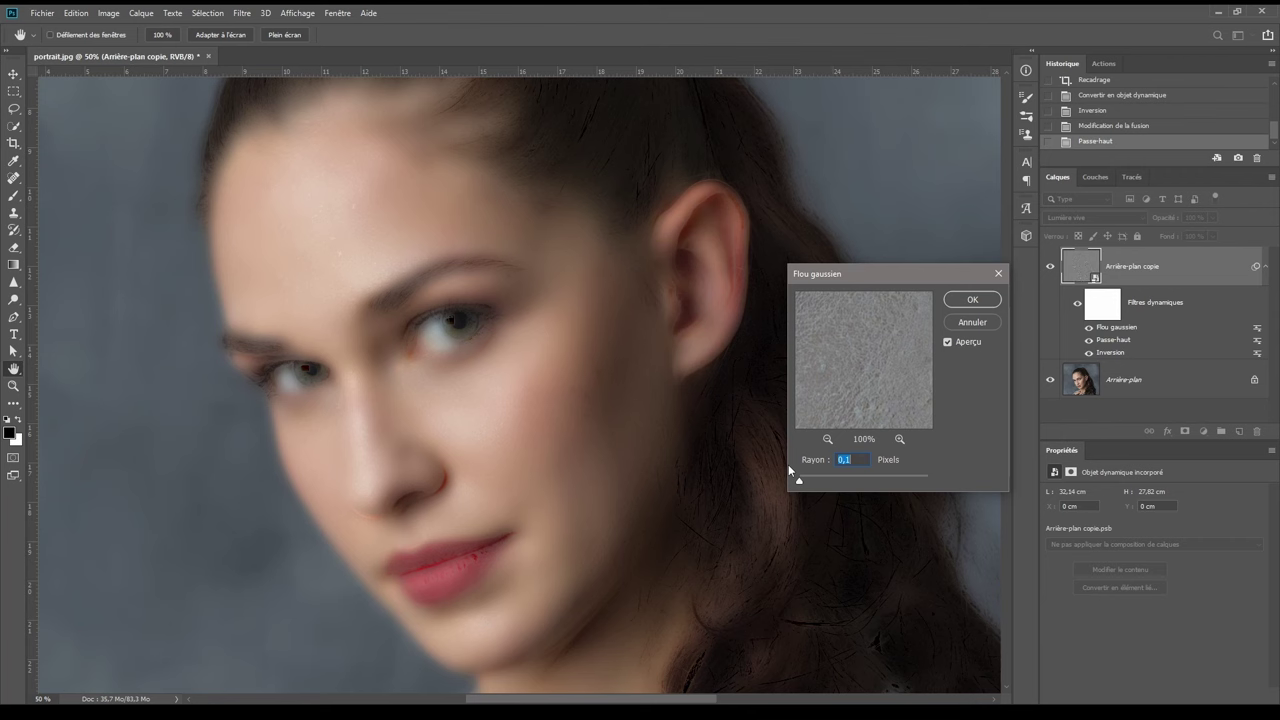
pyautogui.moveTo(799, 480); pyautogui.dragTo(831, 482)
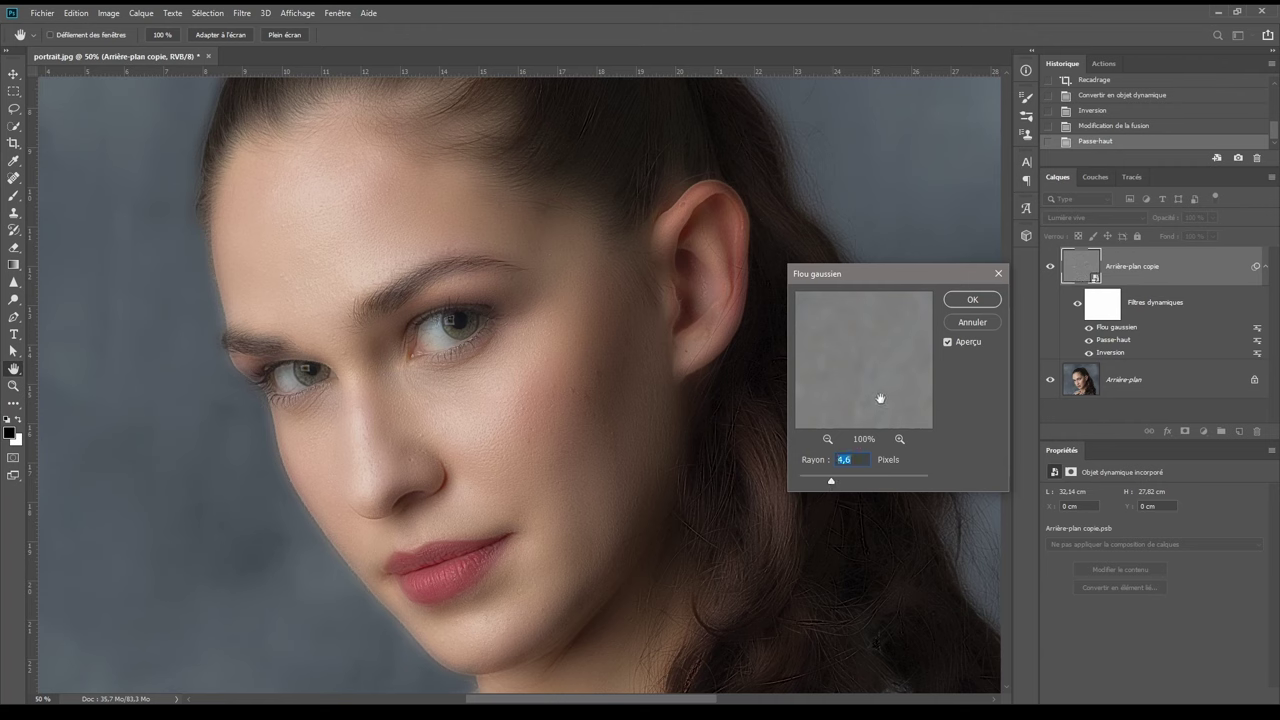
pyautogui.click(973, 300)
pyautogui.press('c')
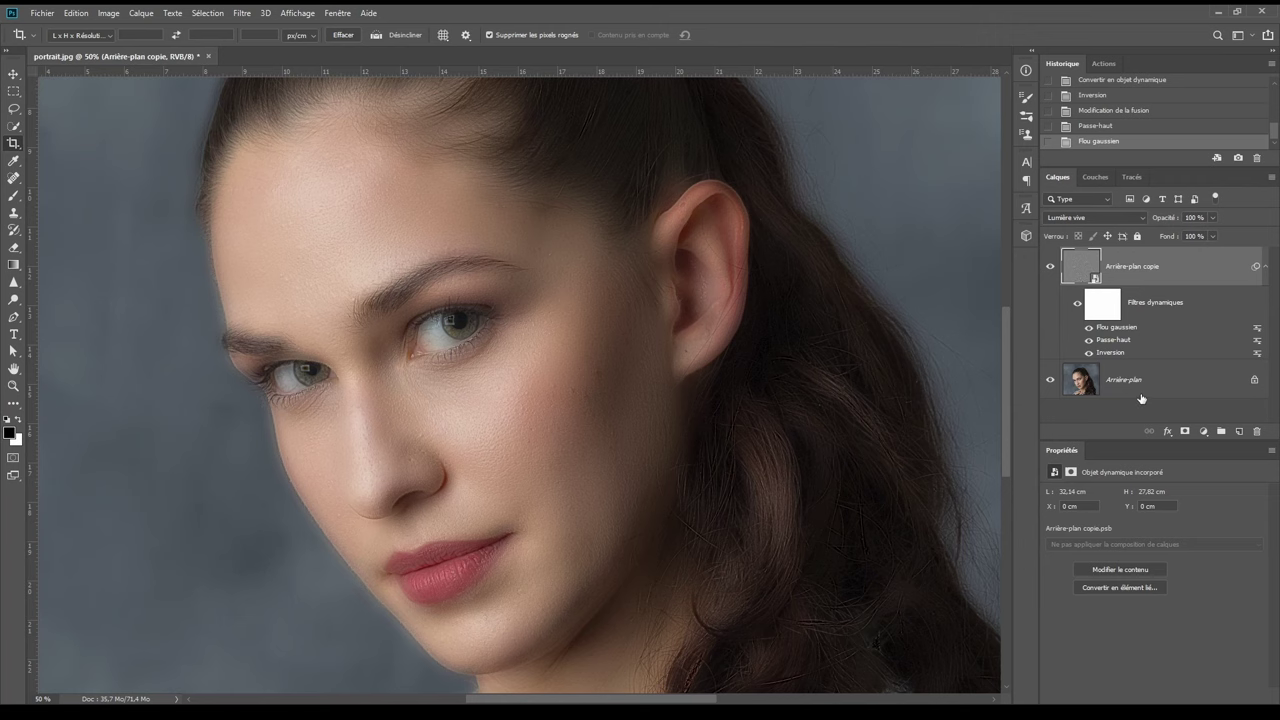
# - Add an all-black layer mask and set the Brush to 30% hardness
pyautogui.keyDown('alt'); pyautogui.click(1186, 432); pyautogui.keyUp('alt')
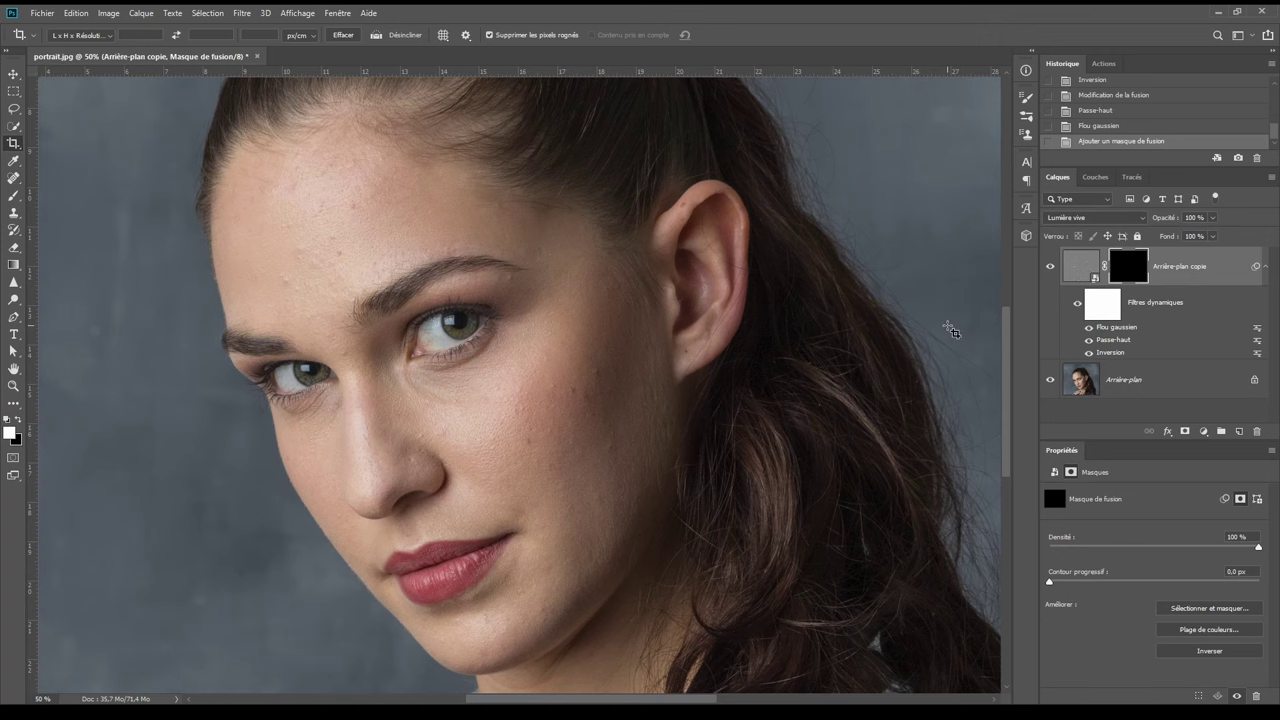
pyautogui.click(13, 196)
pyautogui.rightClick(410, 181)
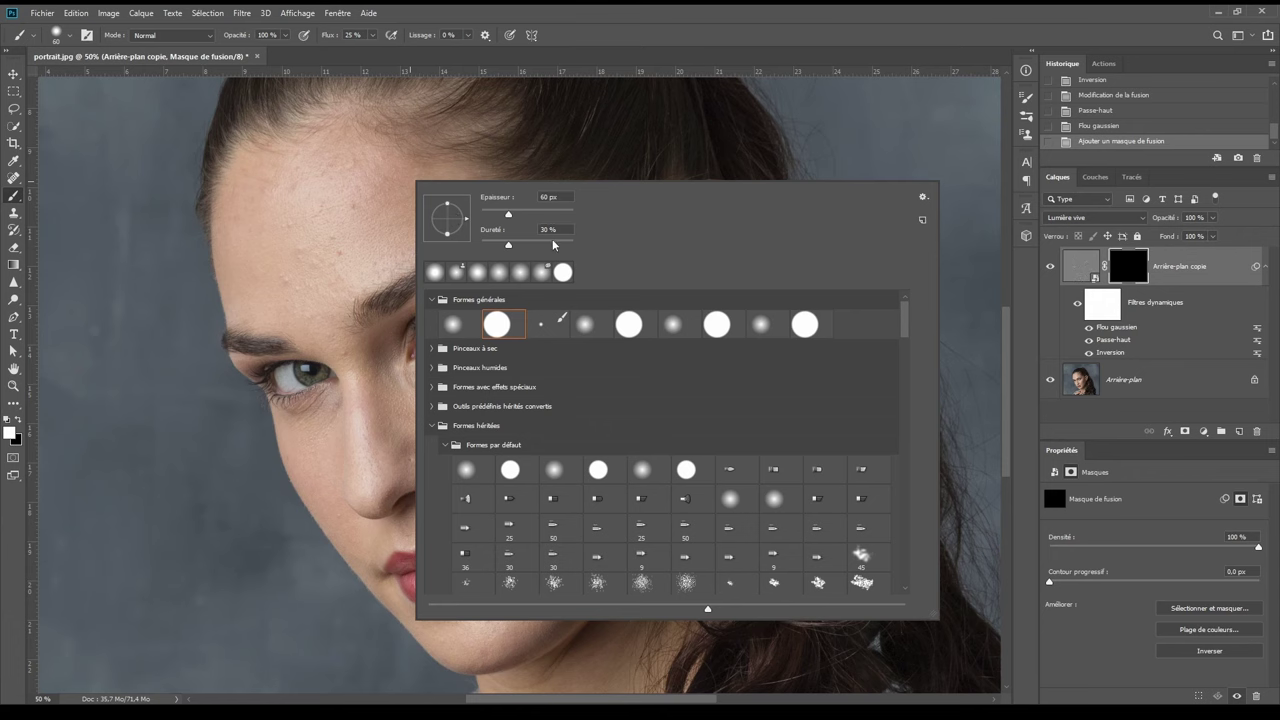
pyautogui.press('Return')
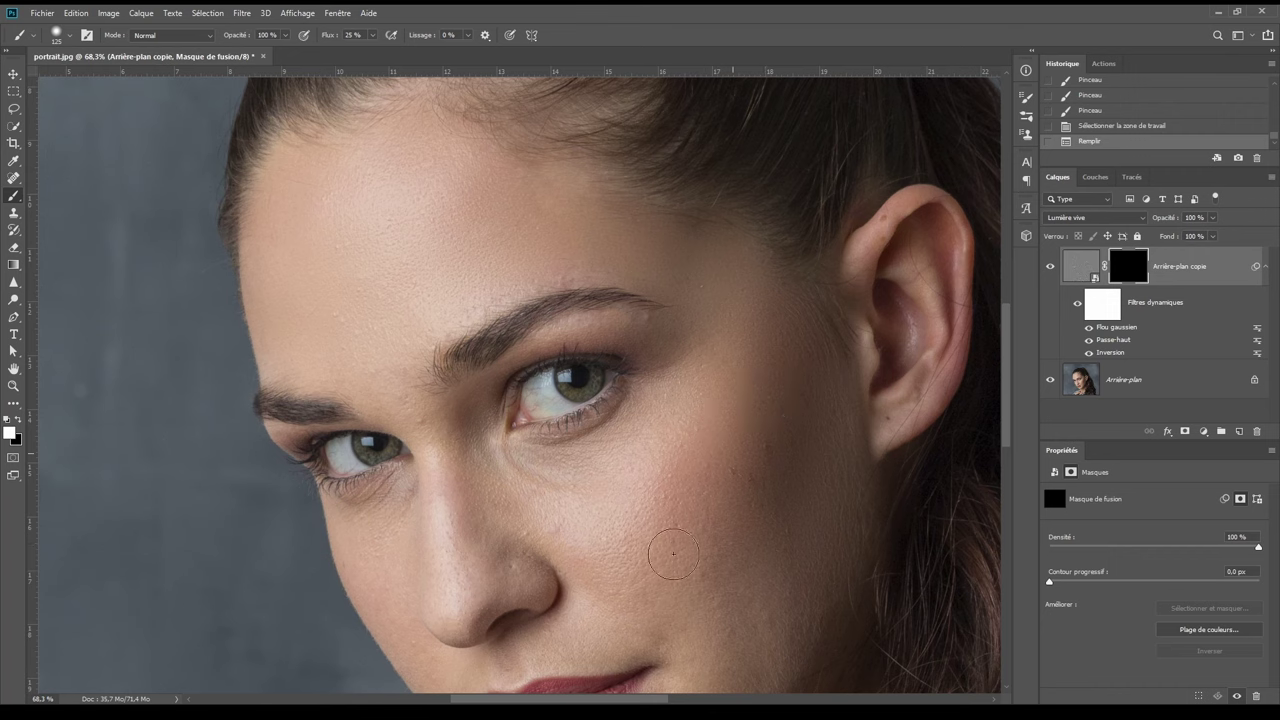
# - Paint the mask over cheek, lower face, nose and forehead, resizing the brush and undoing the last stroke
pyautogui.moveTo(733, 440)
pyautogui.mouseDown()
pyautogui.moveTo(752, 505)
pyautogui.moveTo(800, 543)
pyautogui.mouseUp()
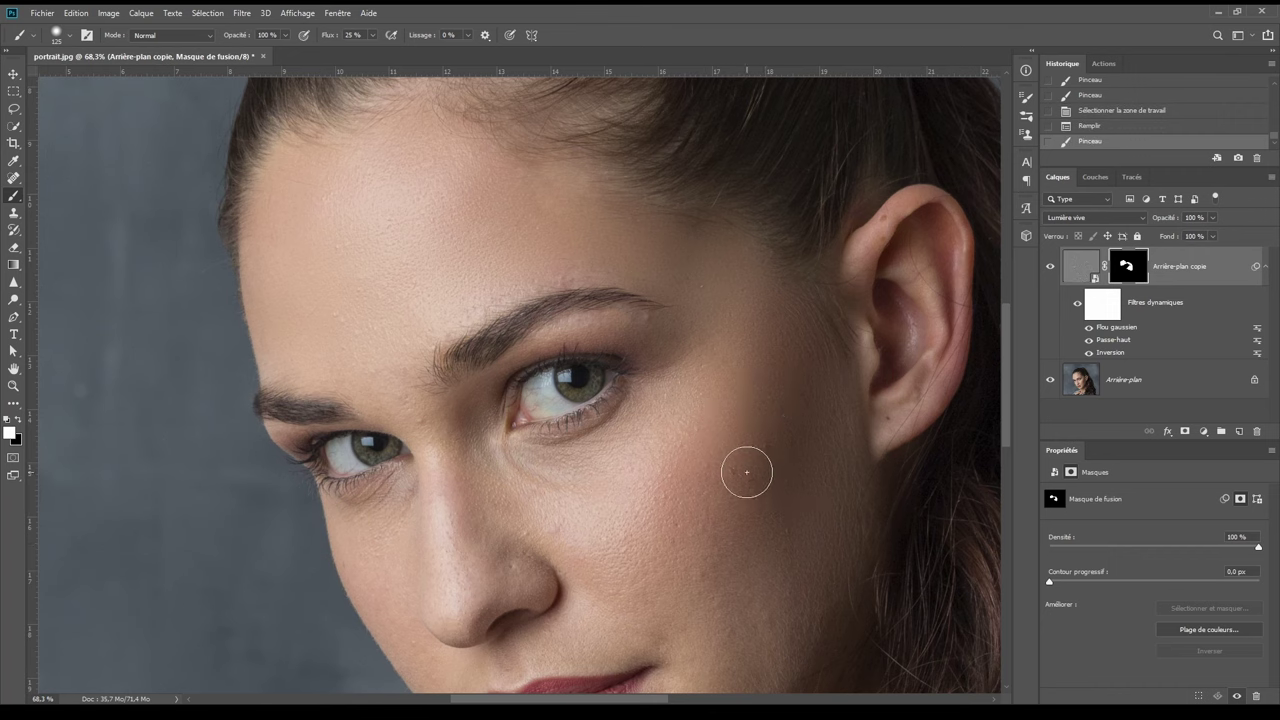
pyautogui.moveTo(633, 524); pyautogui.dragTo(567, 422)
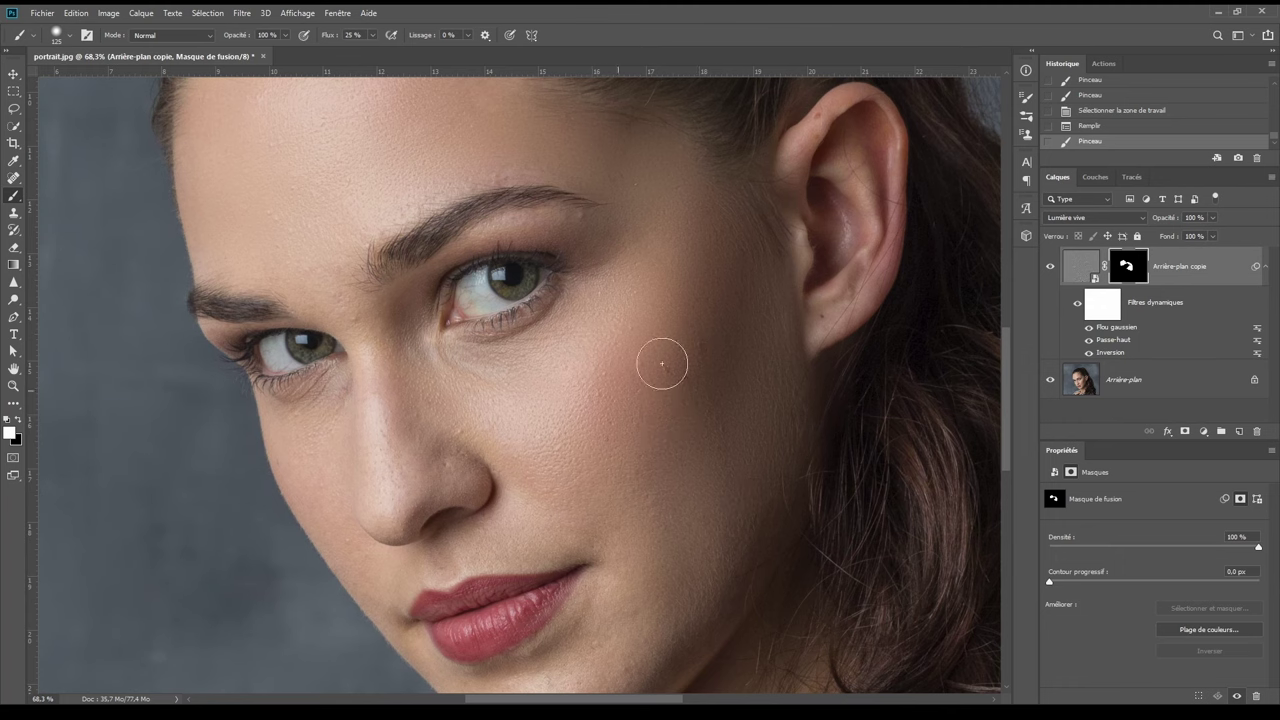
pyautogui.moveTo(663, 363); pyautogui.dragTo(668, 366)
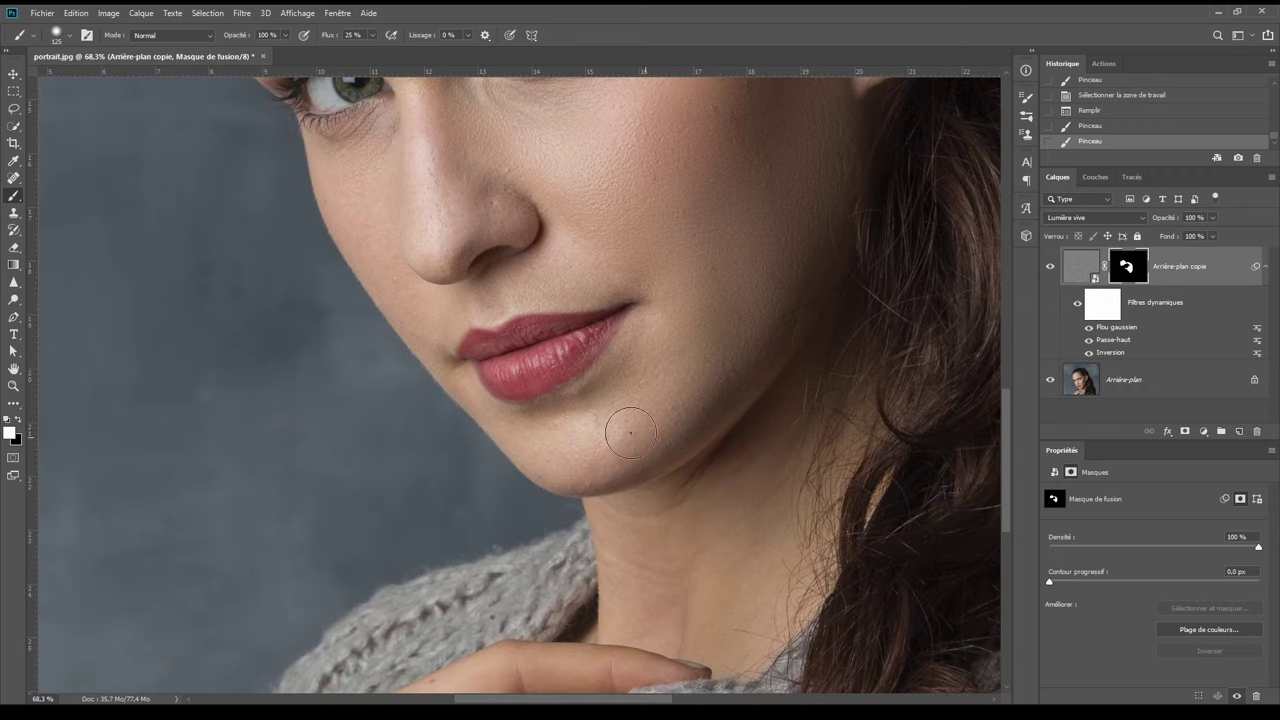
pyautogui.moveTo(623, 423); pyautogui.dragTo(591, 423)
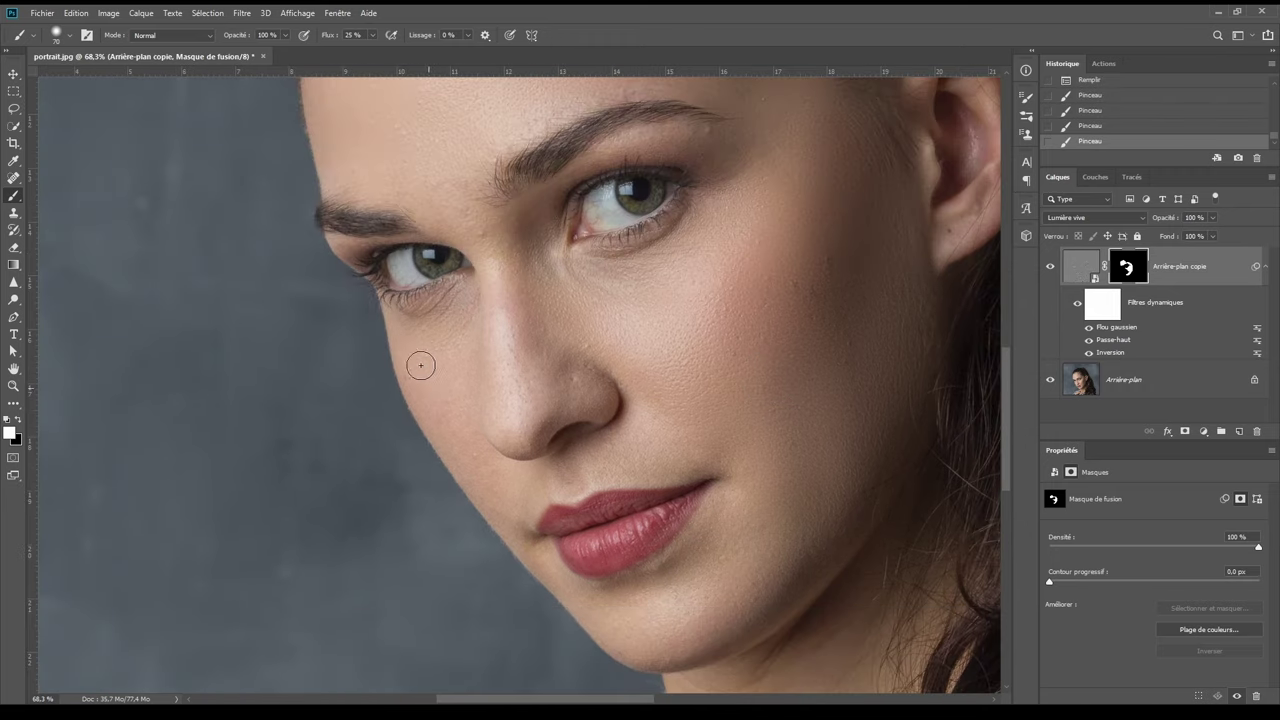
pyautogui.click(473, 459)
pyautogui.moveTo(800, 300); pyautogui.dragTo(837, 309)
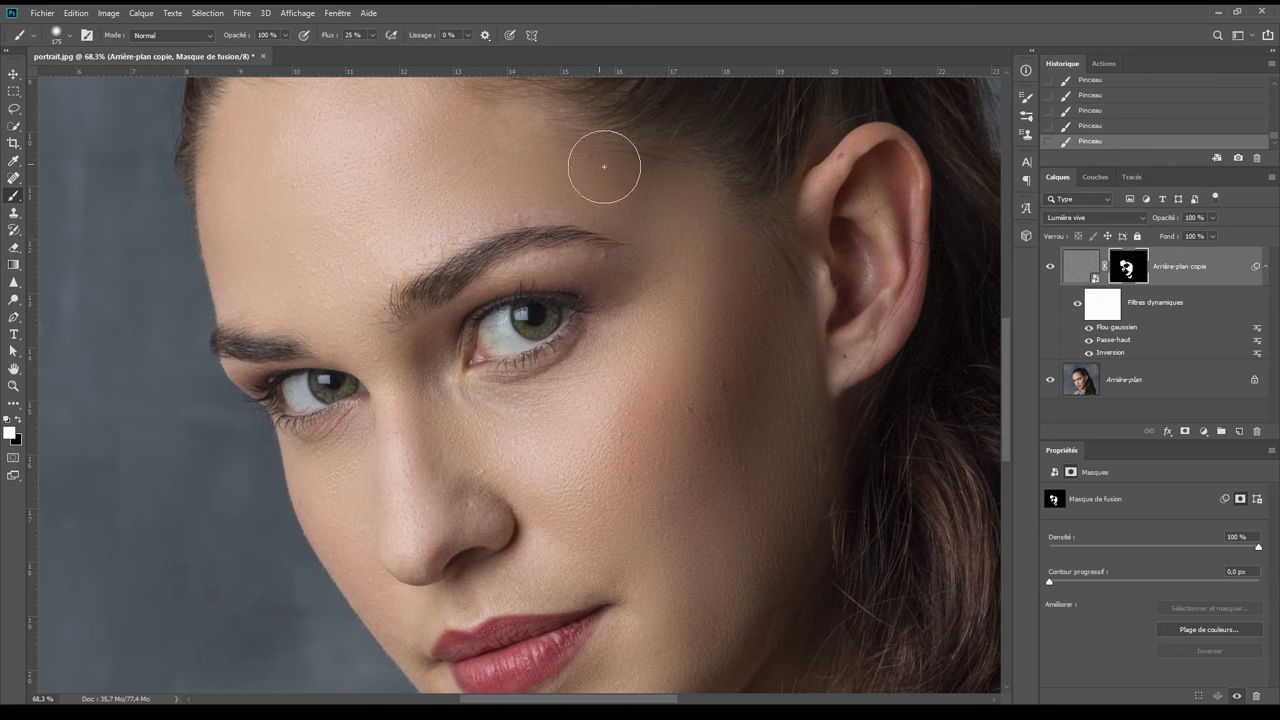
pyautogui.press('[')
pyautogui.press('[')
pyautogui.press('[')
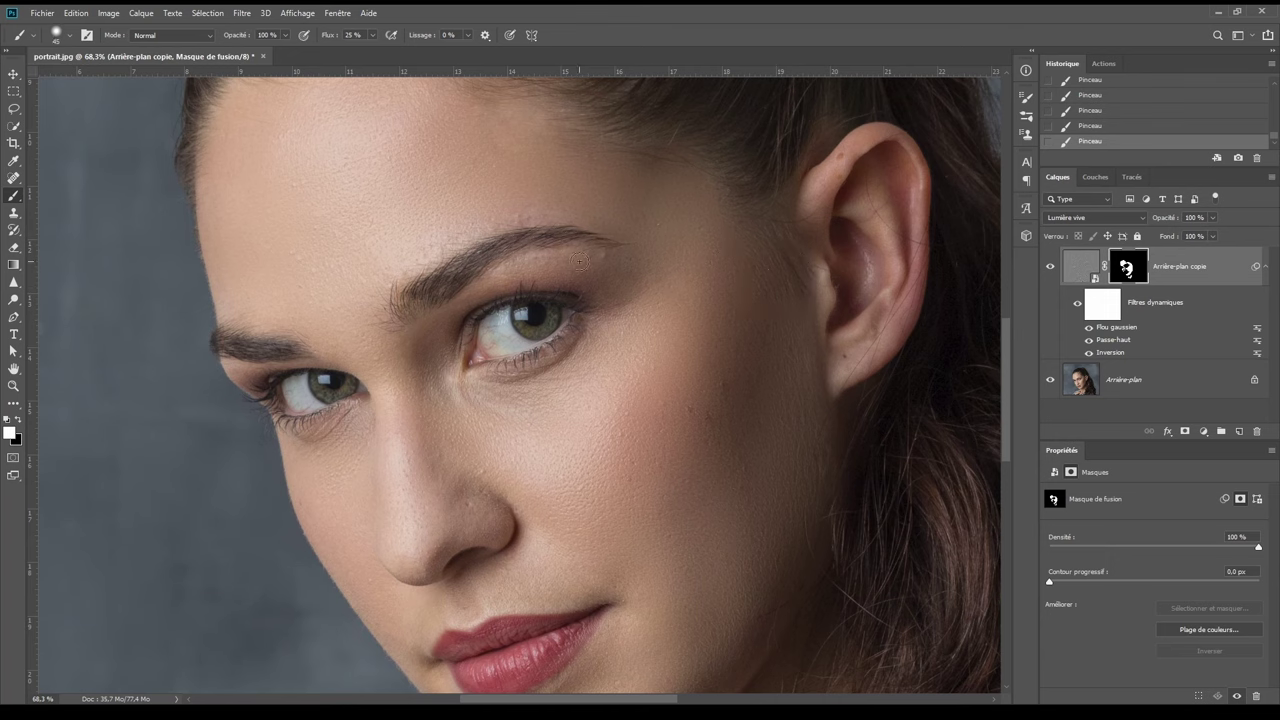
pyautogui.hotkey('ctrl', 'z')
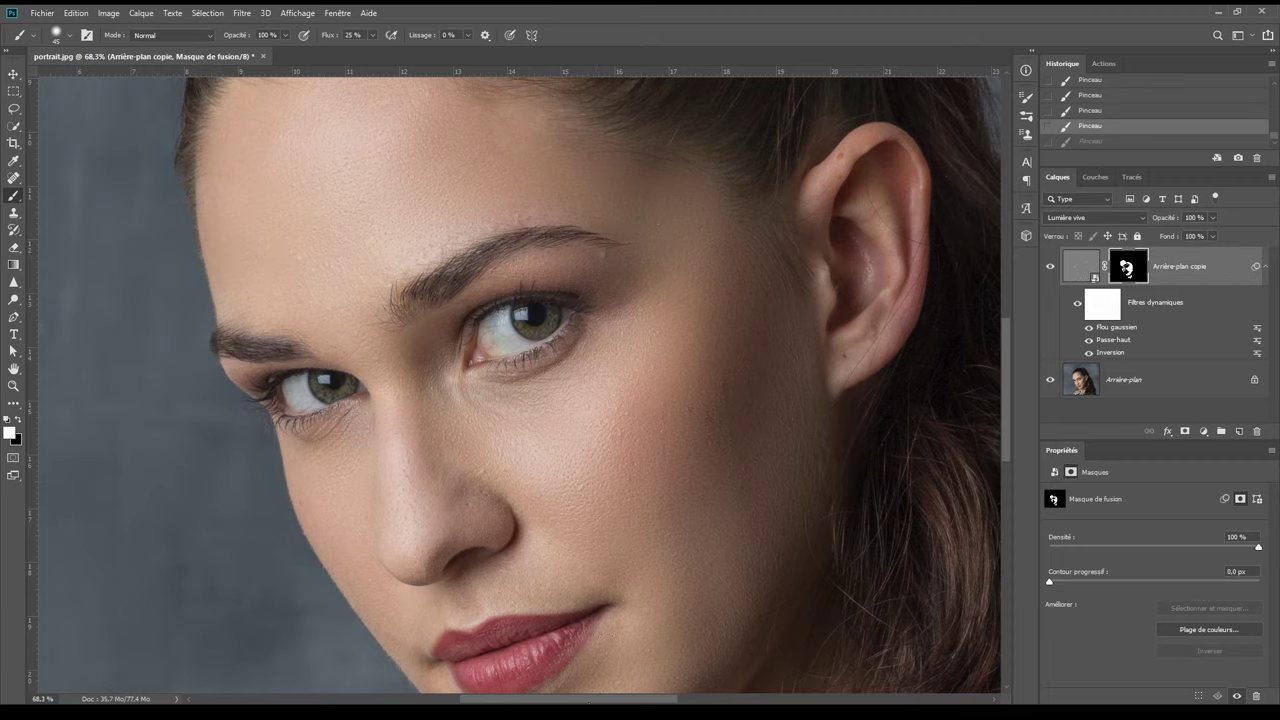
pyautogui.scroll(-2, 534, 434)
pyautogui.scroll(-1, 851, 524)
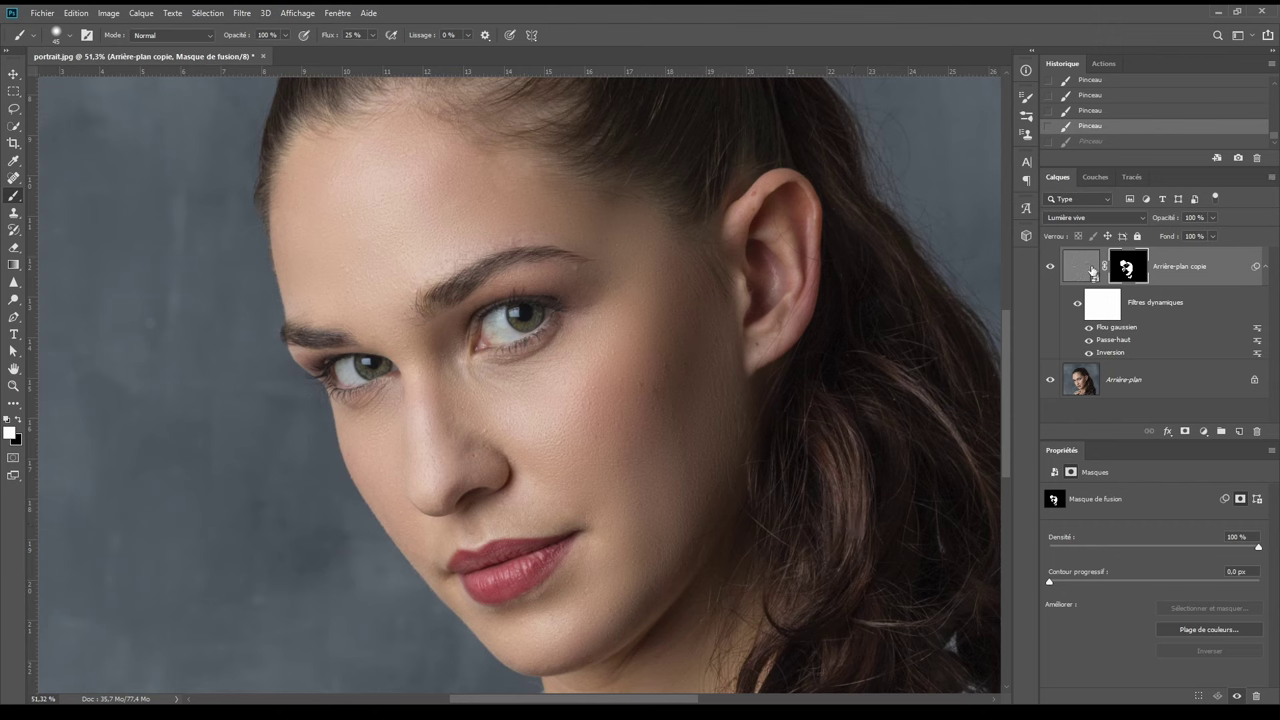
# - Stamp all visible layers into a new Calque 1 and zoom in to full size
pyautogui.hotkey('ctrl', 'alt', 'shift', 'e')
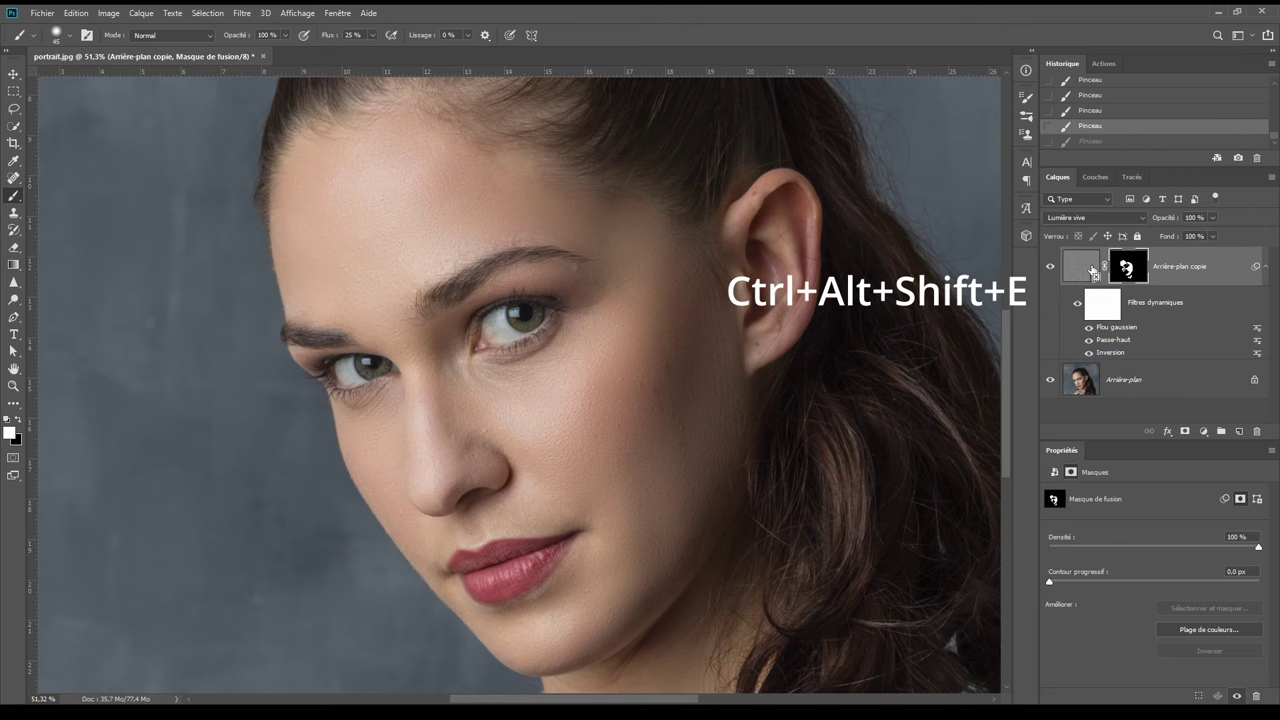
pyautogui.scroll(1, 573, 350)
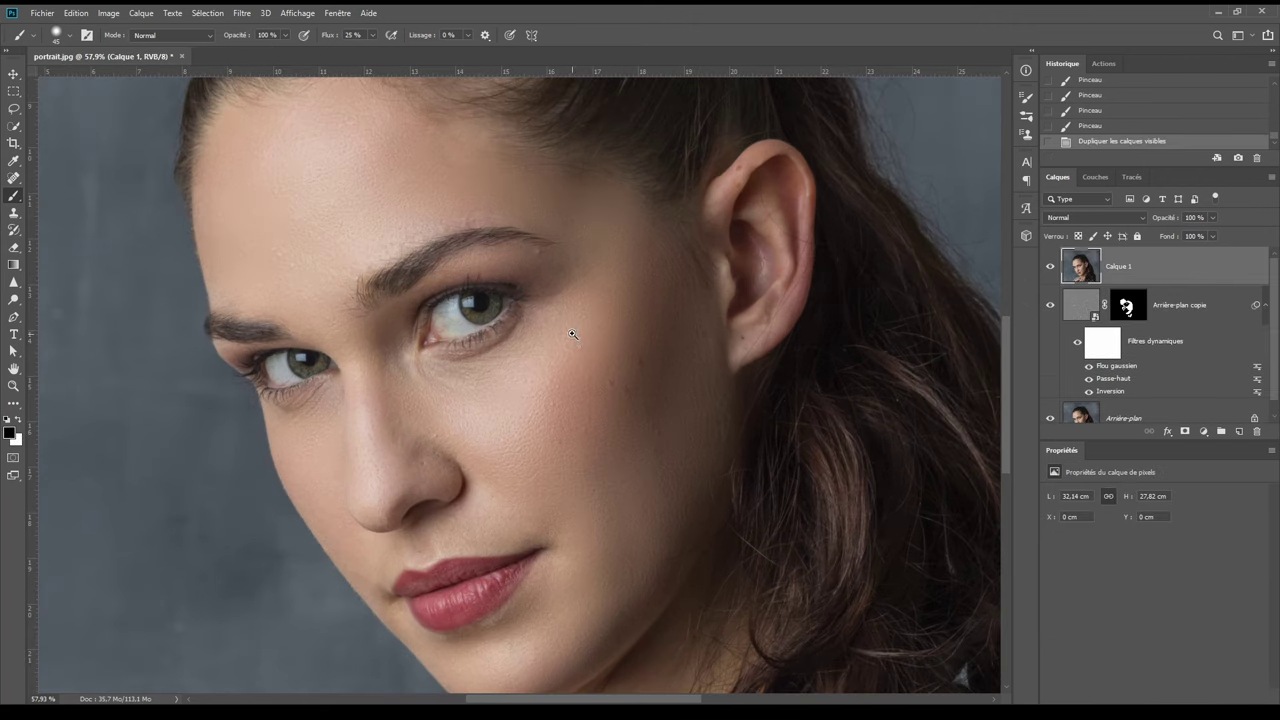
pyautogui.scroll(1, 573, 333)
pyautogui.scroll(2, 575, 333)
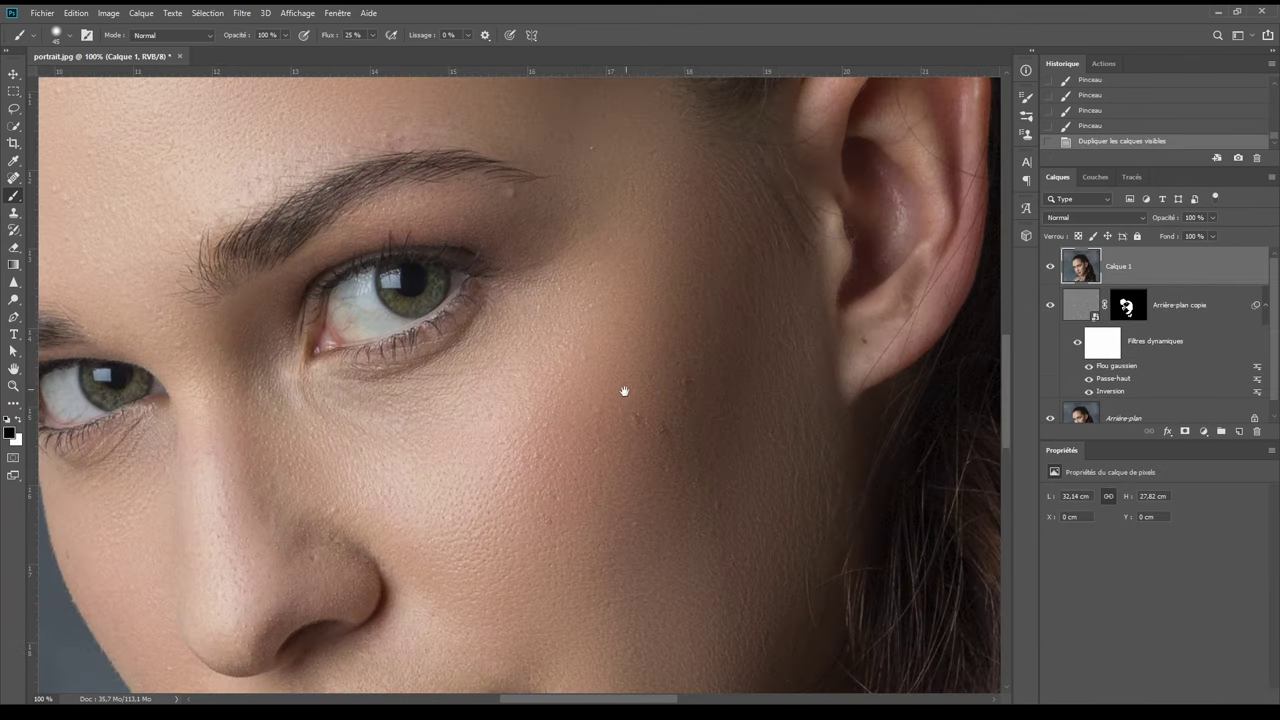
# - Pan across the cheek, forehead, eyebrow, eye and nose to inspect the smoothed skin
pyautogui.moveTo(624, 391); pyautogui.dragTo(527, 332)
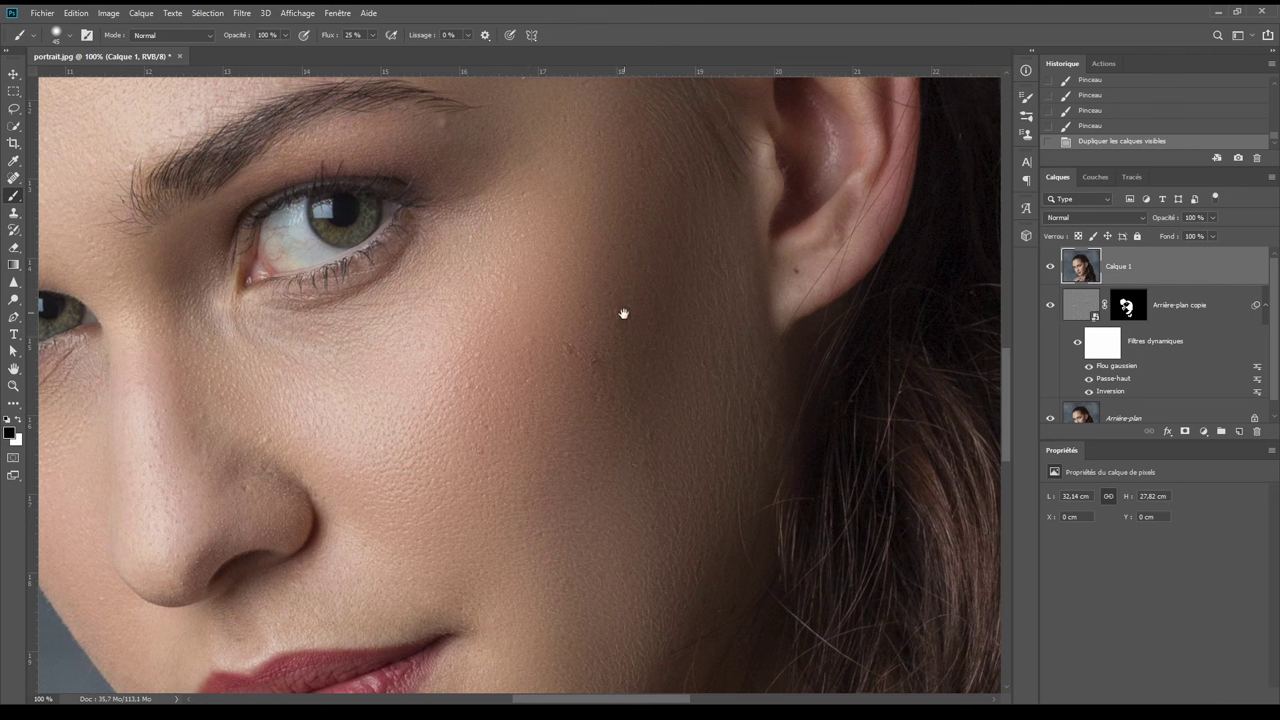
pyautogui.moveTo(480, 337); pyautogui.dragTo(665, 574)
pyautogui.moveTo(651, 366); pyautogui.dragTo(723, 452)
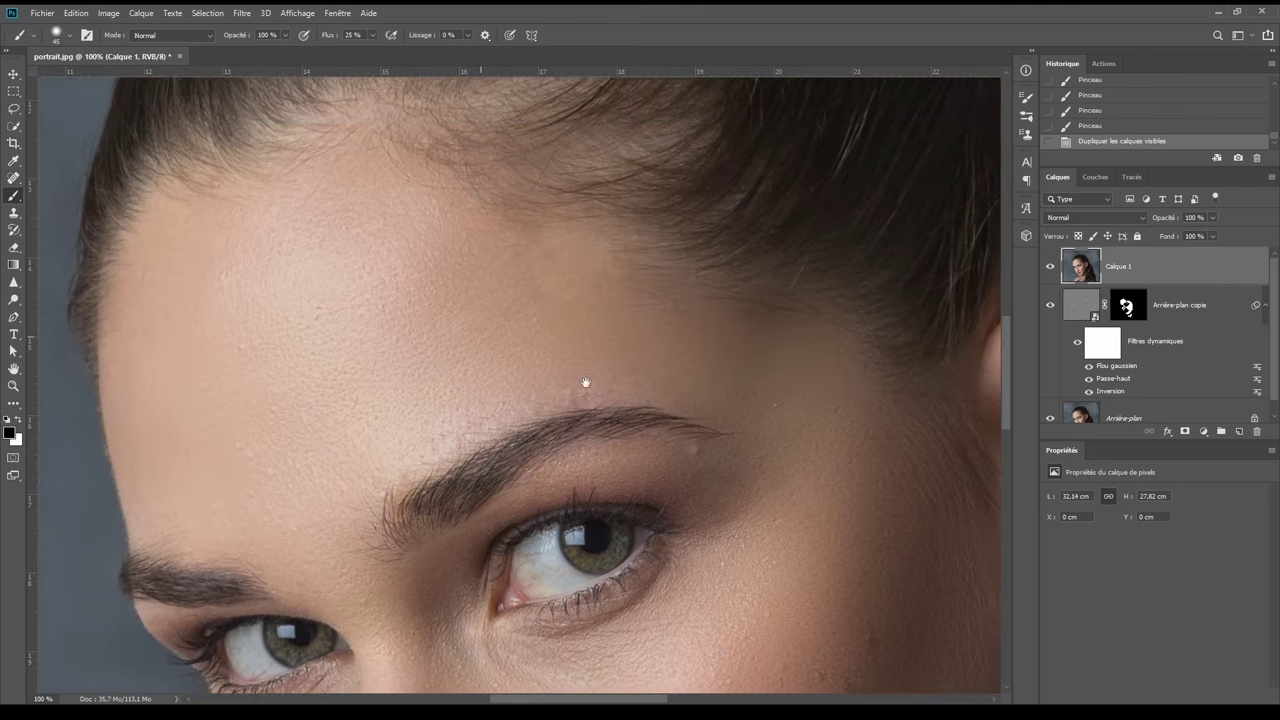
pyautogui.moveTo(586, 380); pyautogui.dragTo(605, 403)
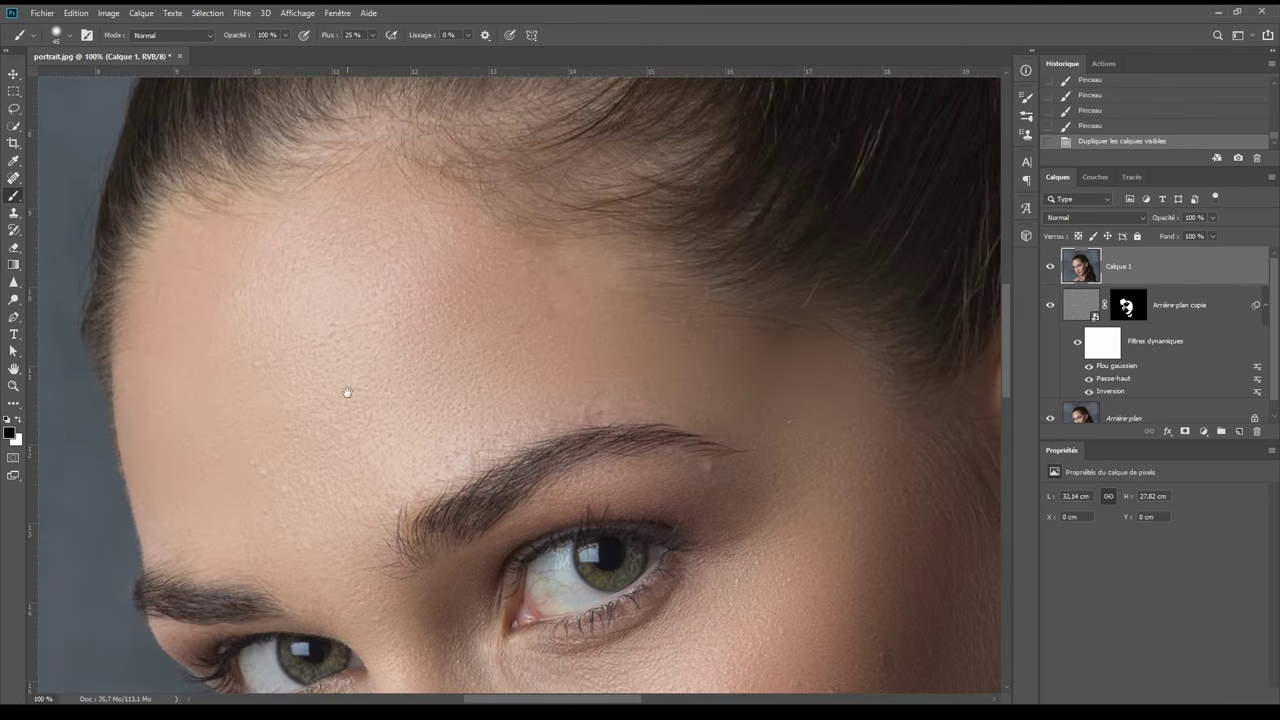
pyautogui.moveTo(781, 565); pyautogui.dragTo(614, 337)
pyautogui.moveTo(630, 596); pyautogui.dragTo(625, 454)
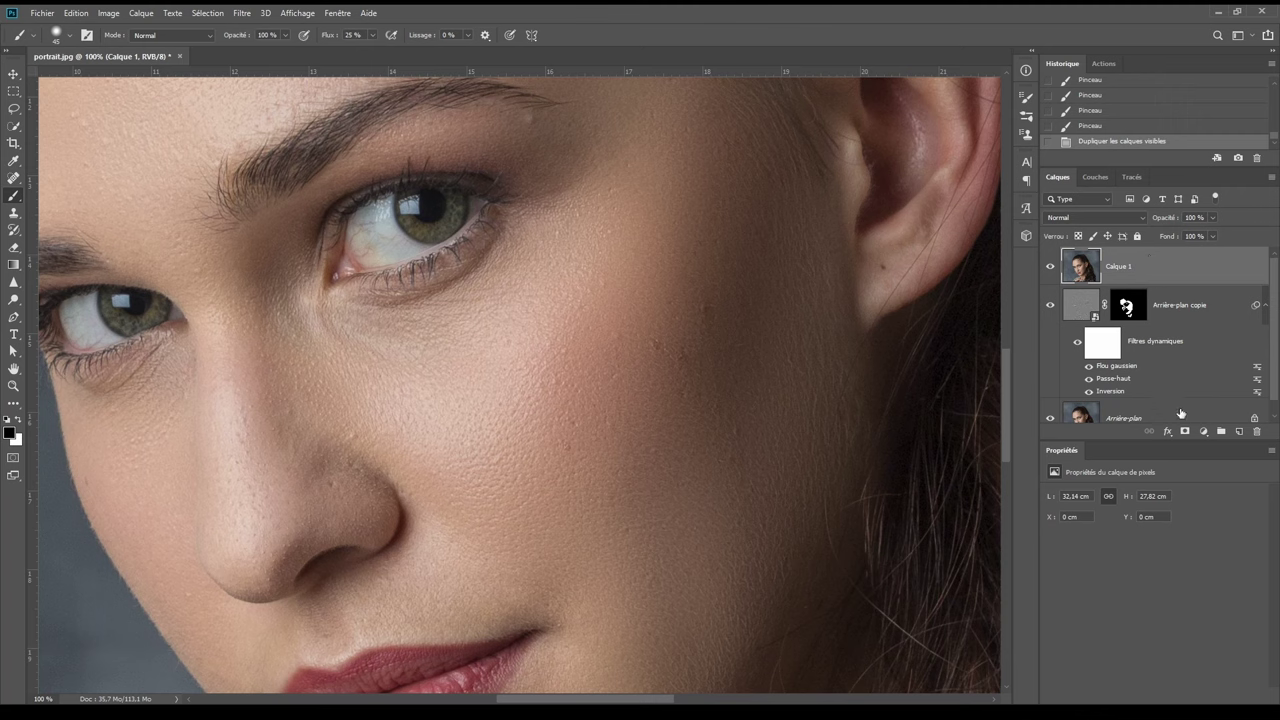
# - Add a Noir et blanc adjustment layer with Reds dragged down to -100
pyautogui.click(1203, 431)
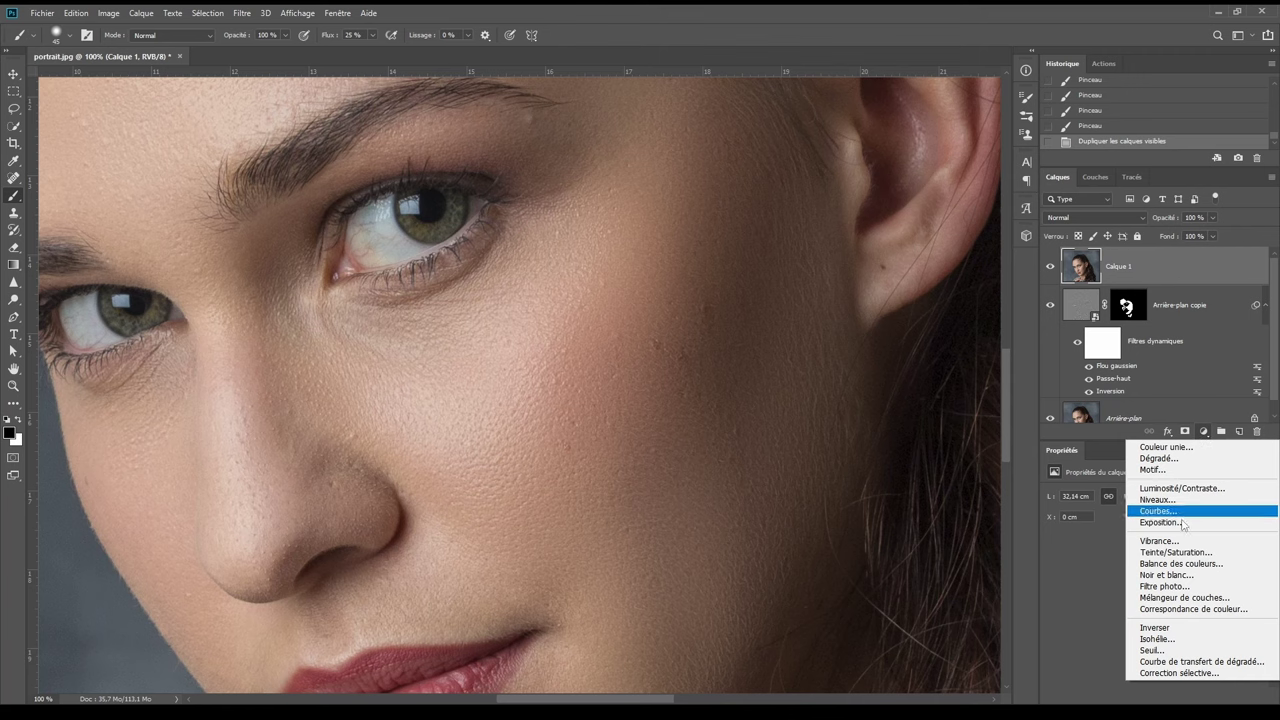
pyautogui.click(1178, 576)
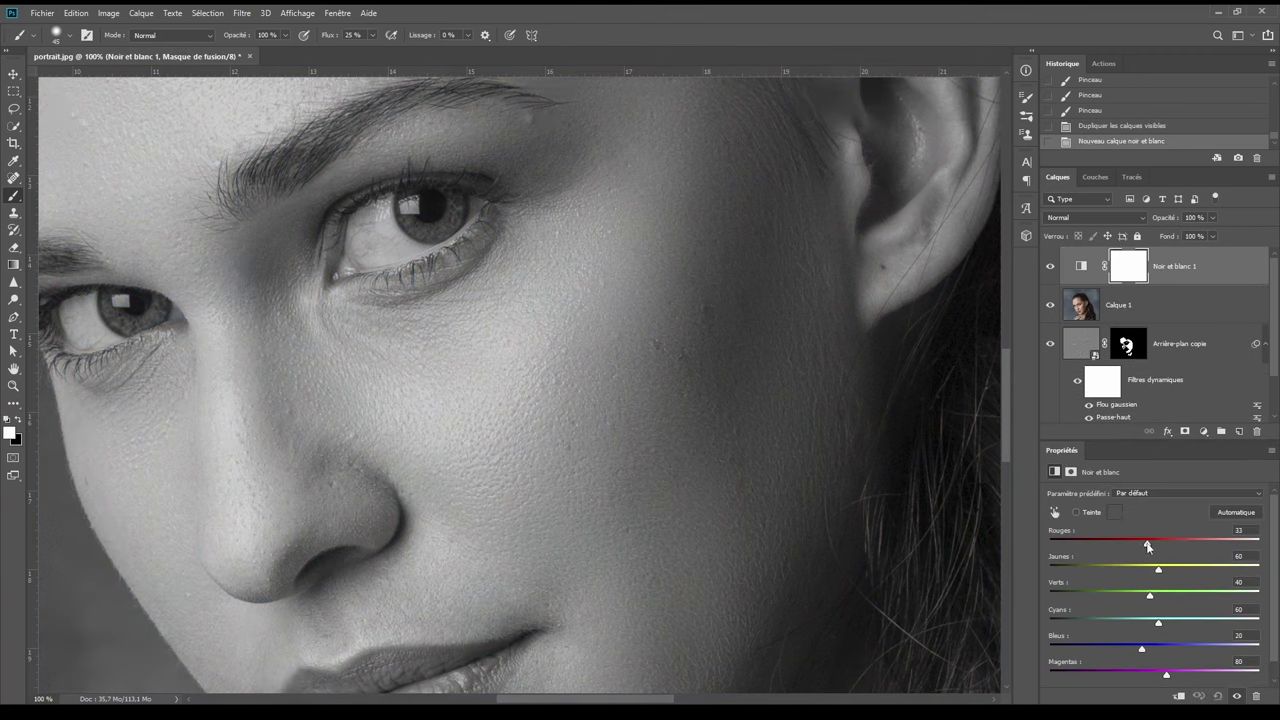
pyautogui.moveTo(1147, 543); pyautogui.dragTo(1091, 546)
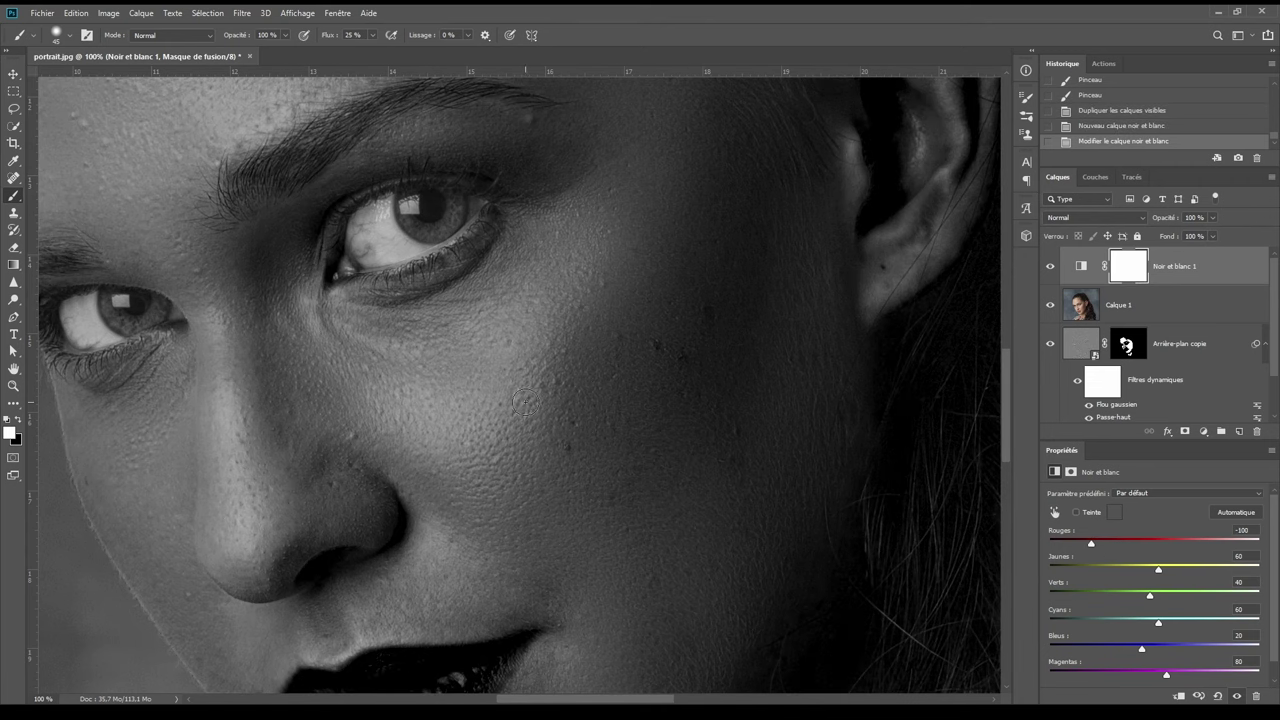
pyautogui.moveTo(520, 395)
pyautogui.mouseDown()
pyautogui.moveTo(495, 407)
pyautogui.moveTo(520, 388)
pyautogui.mouseUp()
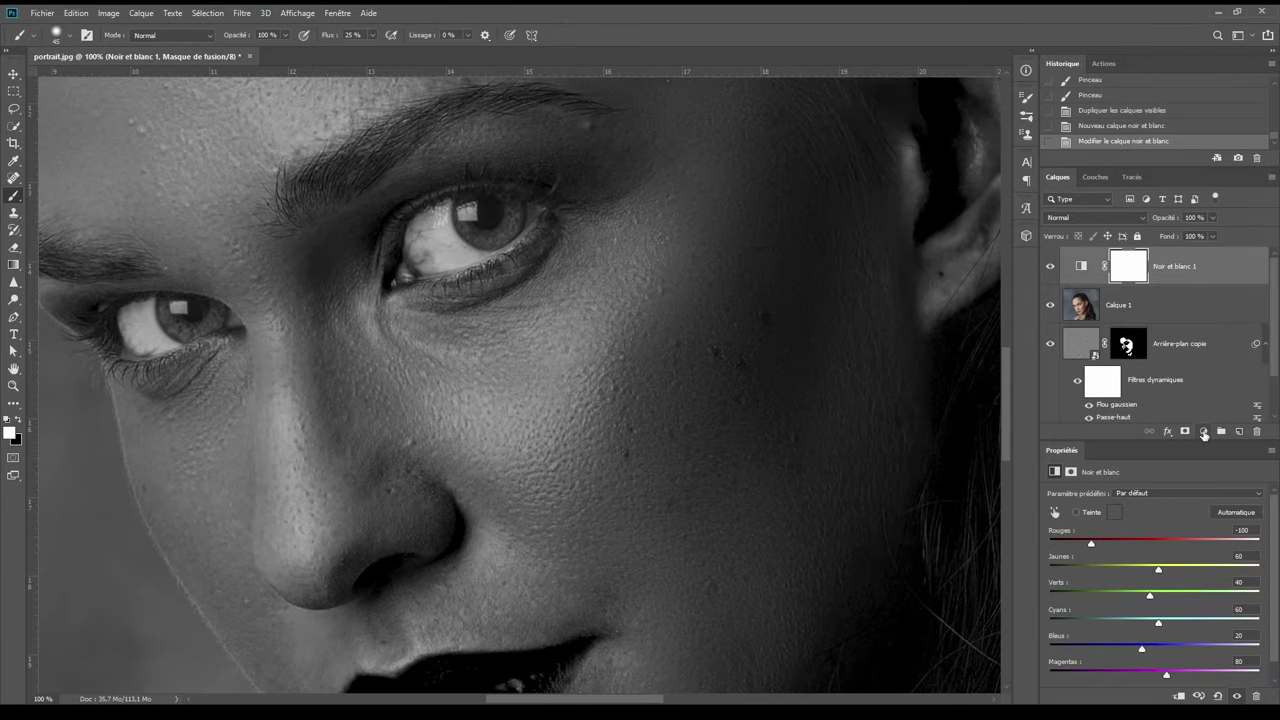
# - Add a Courbes layer with a raised midpoint to brighten, then reselect Calque 1
pyautogui.click(1203, 432)
pyautogui.click(1173, 510)
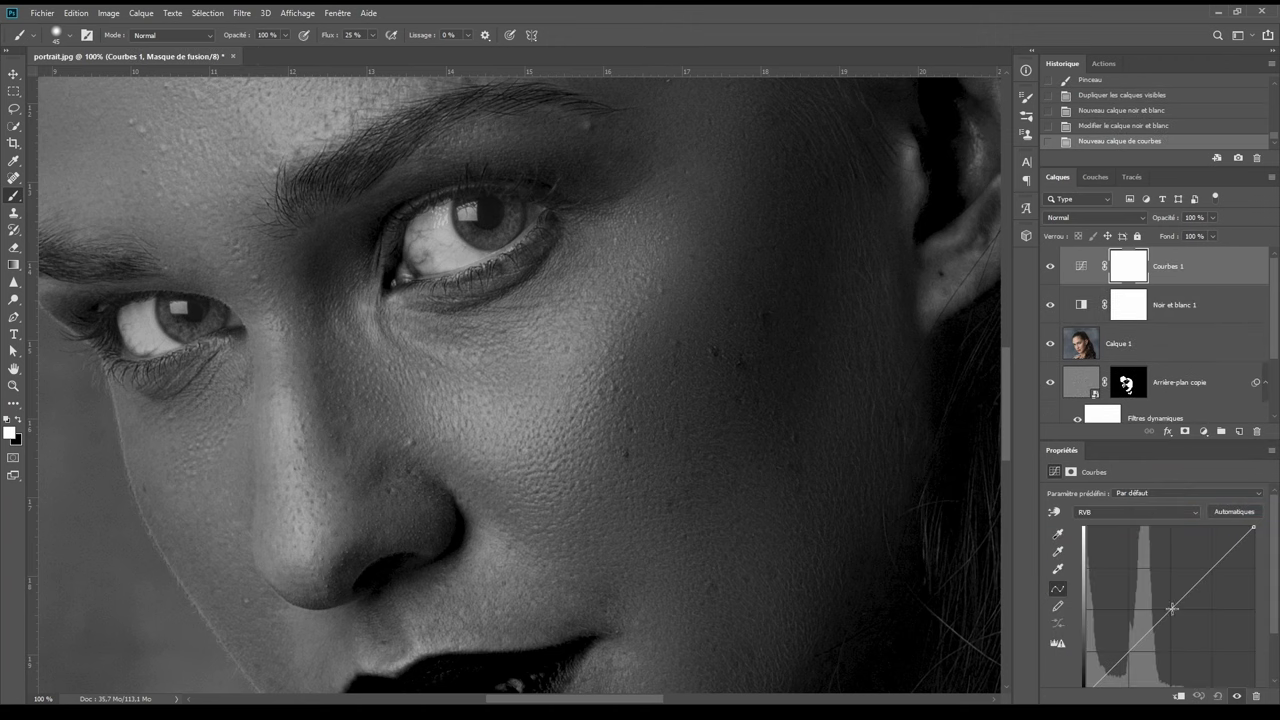
pyautogui.moveTo(1169, 610); pyautogui.dragTo(1155, 604)
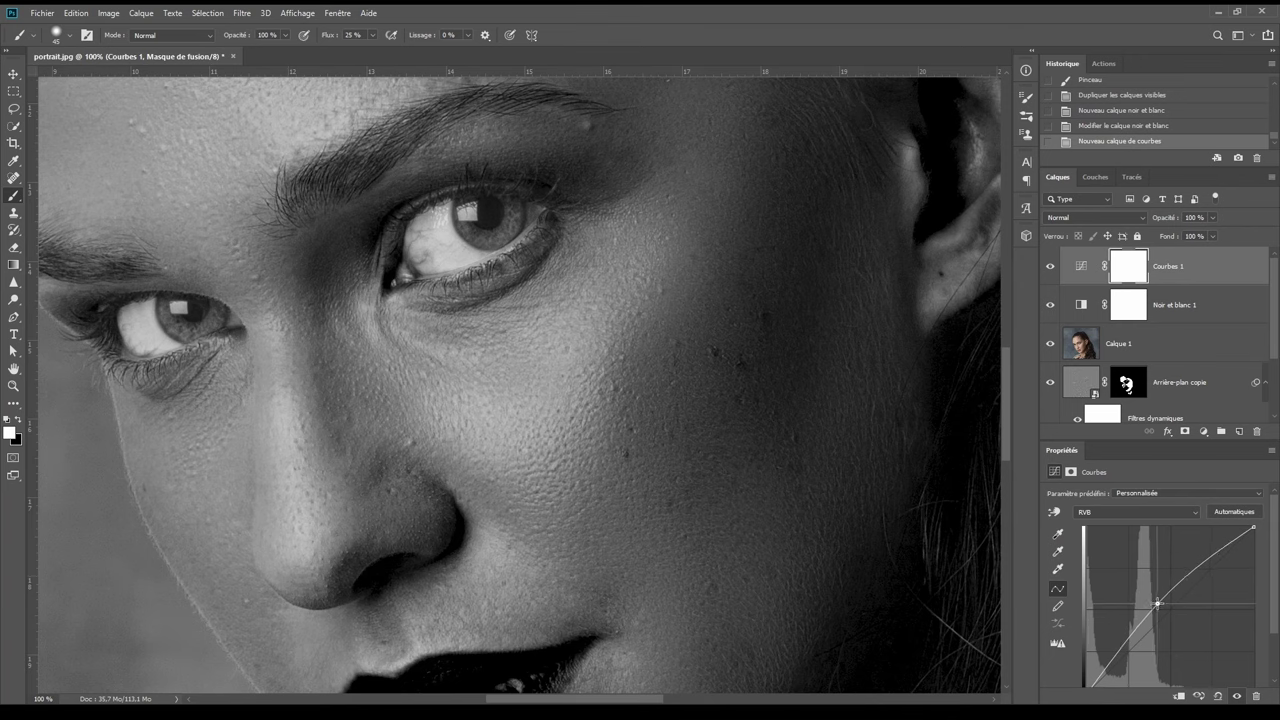
pyautogui.moveTo(1155, 604); pyautogui.dragTo(1157, 604)
pyautogui.click(1121, 346)
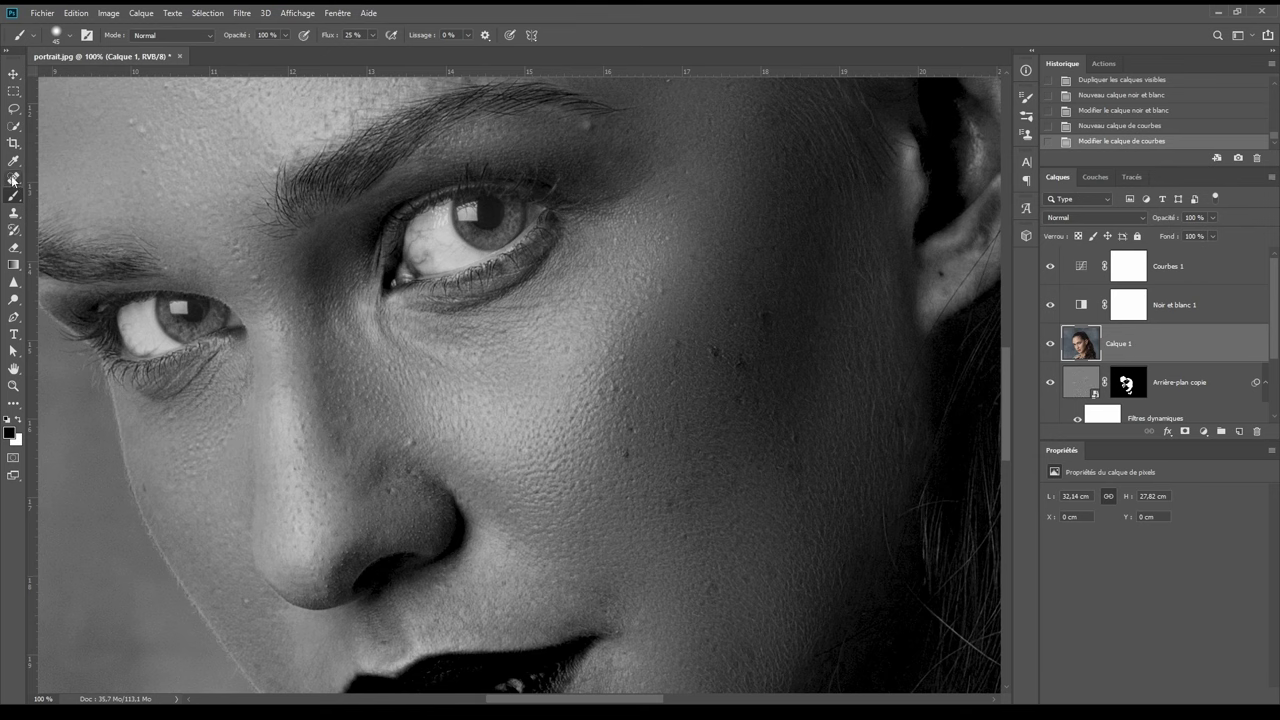
# - Switch to the Patch tool from the healing flyout and zoom in closely on the cheek
pyautogui.click(13, 179)
pyautogui.rightClick(13, 179)
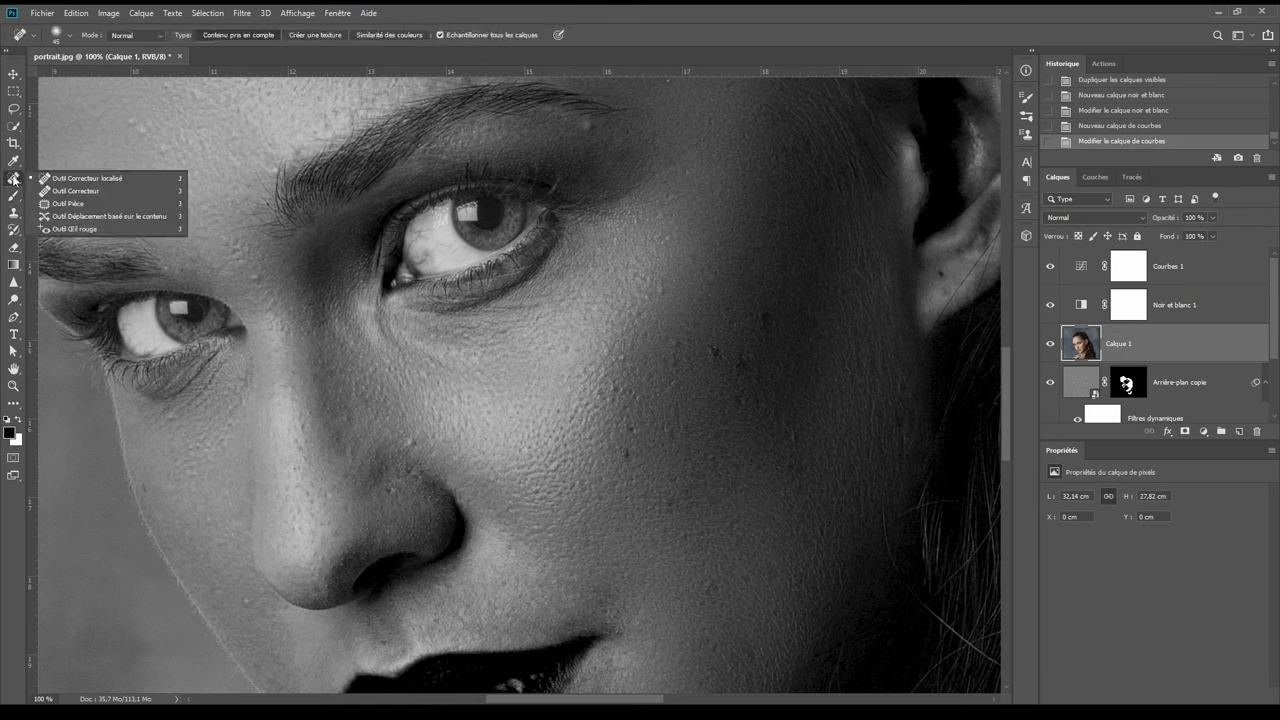
pyautogui.click(75, 203)
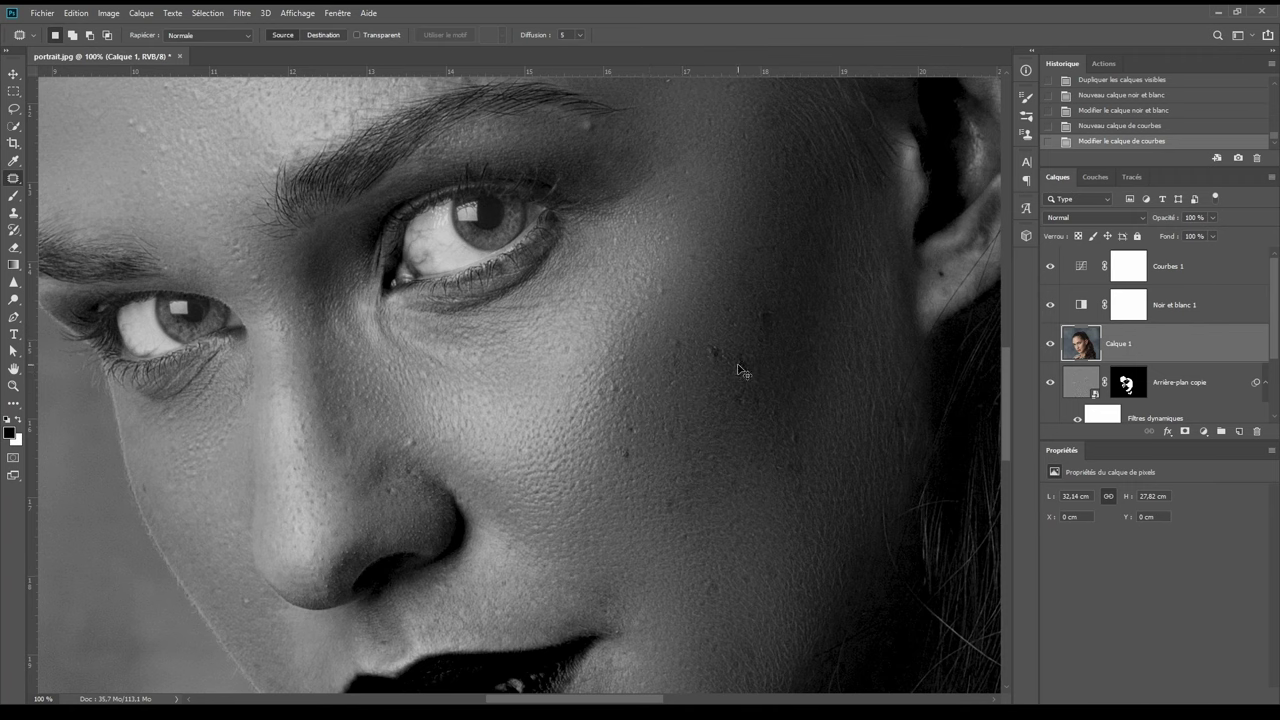
pyautogui.scroll(1, 700, 385)
pyautogui.moveTo(723, 357); pyautogui.dragTo(588, 307)
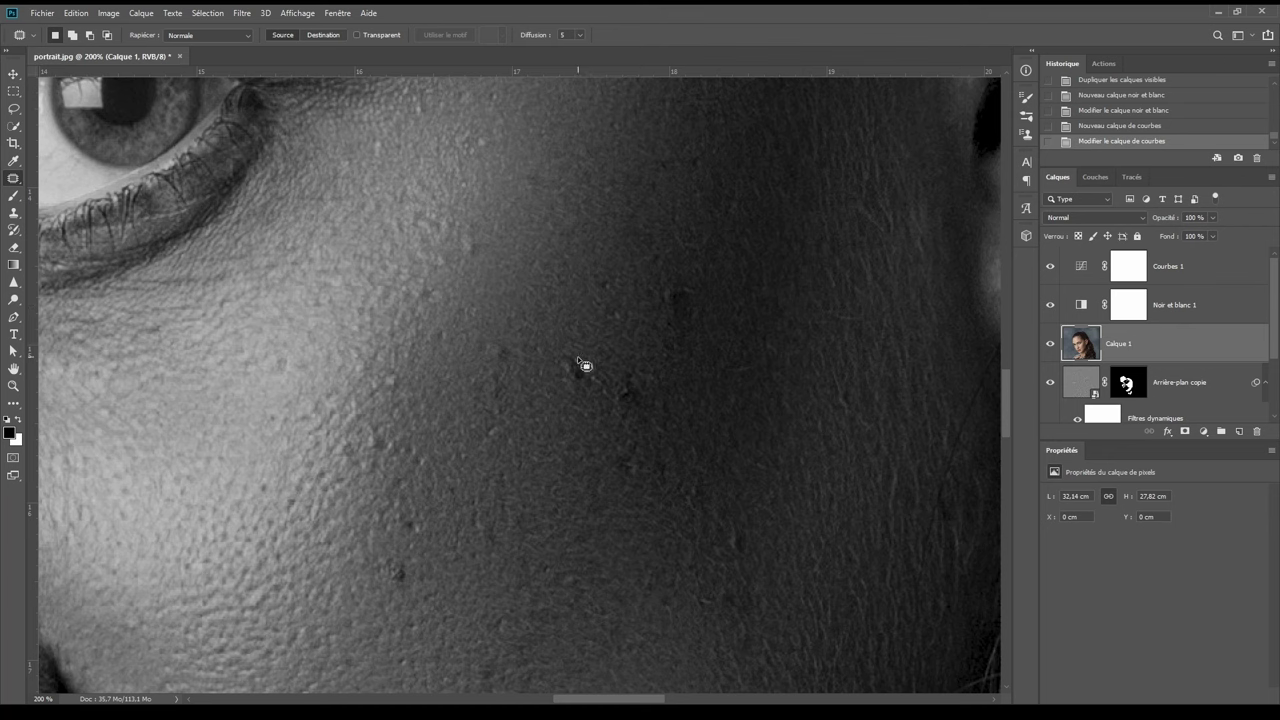
# - Patch out several dark cheek blemishes with adjacent clean skin on Calque 1
pyautogui.moveTo(559, 342)
pyautogui.mouseDown()
pyautogui.moveTo(596, 384)
pyautogui.moveTo(556, 349)
pyautogui.mouseUp()
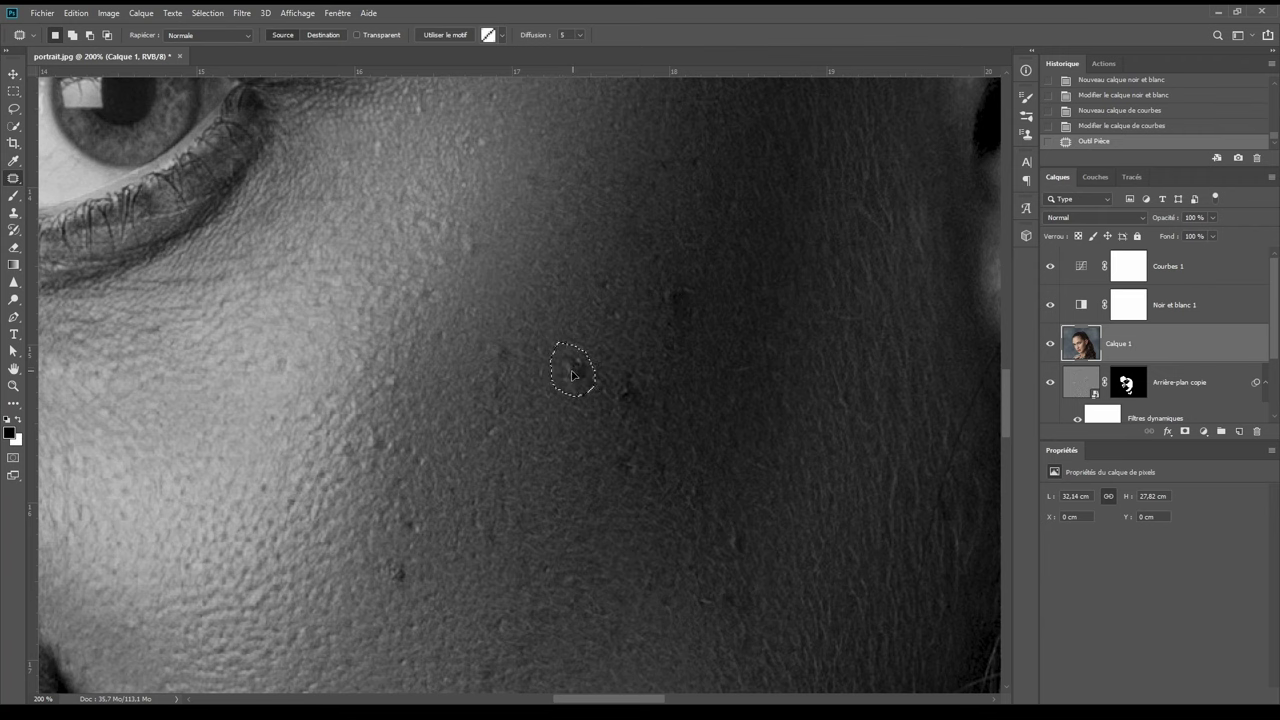
pyautogui.moveTo(582, 378); pyautogui.dragTo(533, 410)
pyautogui.hotkey('ctrl', 'd')
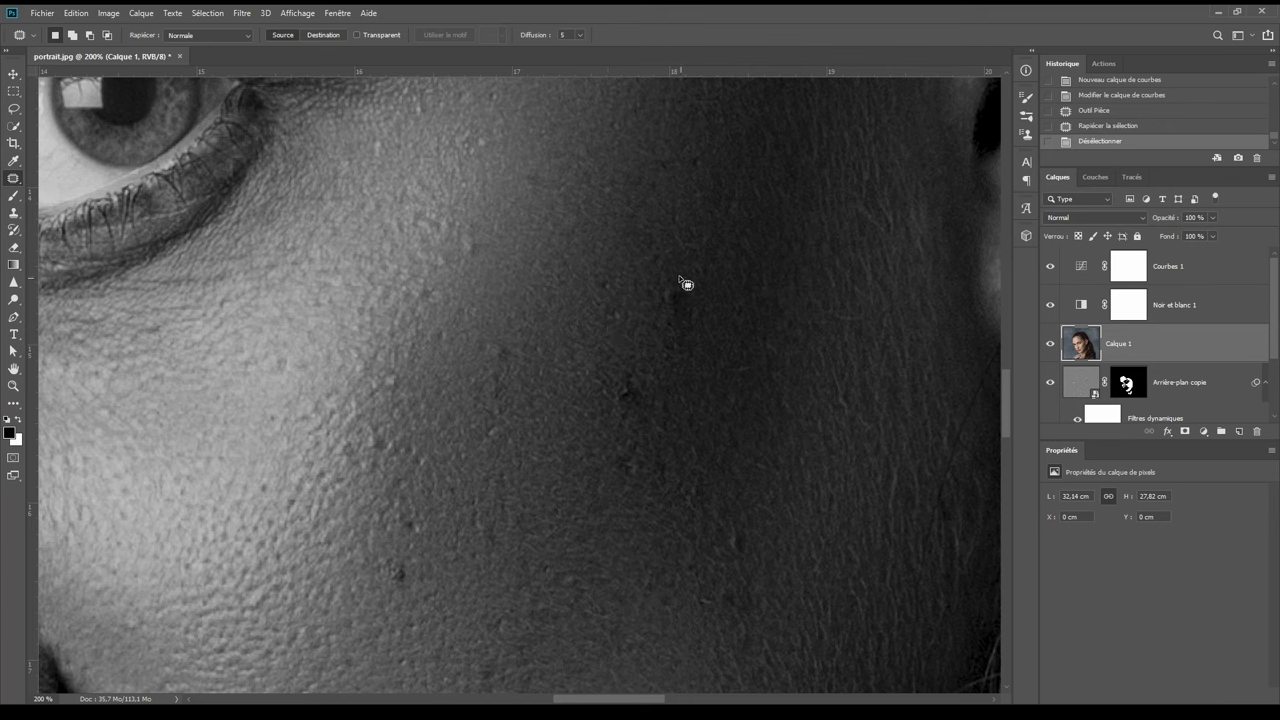
pyautogui.moveTo(657, 280)
pyautogui.mouseDown()
pyautogui.moveTo(686, 277)
pyautogui.moveTo(593, 319)
pyautogui.mouseUp()
pyautogui.moveTo(607, 367)
pyautogui.mouseDown()
pyautogui.moveTo(662, 403)
pyautogui.moveTo(550, 365)
pyautogui.mouseUp()
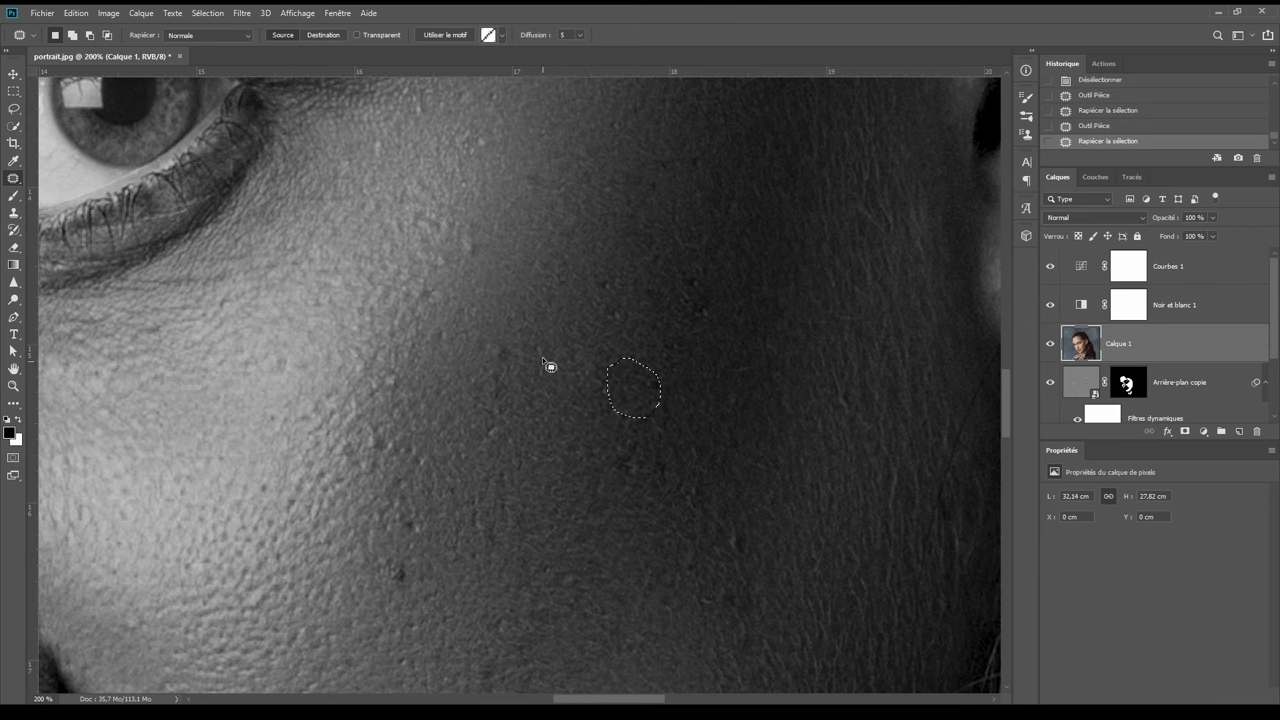
pyautogui.moveTo(600, 437)
pyautogui.mouseDown()
pyautogui.moveTo(651, 477)
pyautogui.moveTo(602, 440)
pyautogui.moveTo(594, 523)
pyautogui.mouseUp()
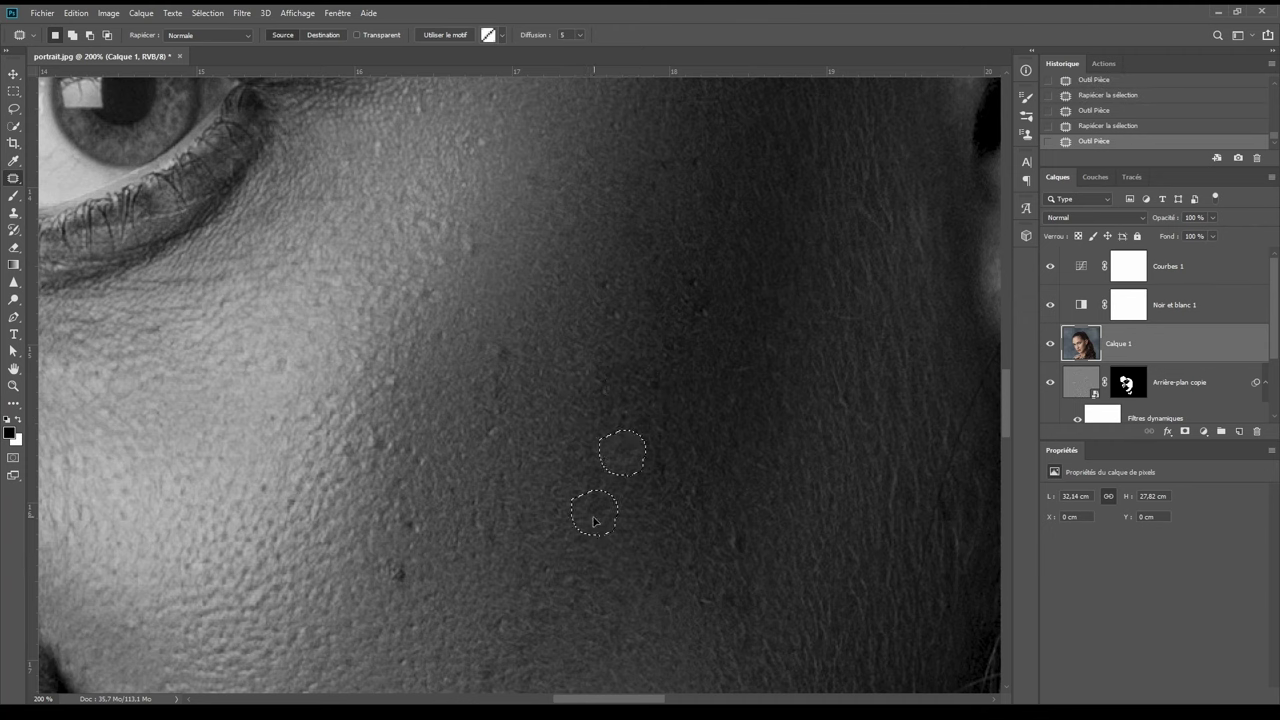
pyautogui.click(717, 524)
# - Patch the remaining spots on the lower cheek and chin, dismissing the warning message
pyautogui.moveTo(735, 571)
pyautogui.mouseDown()
pyautogui.moveTo(729, 519)
pyautogui.moveTo(680, 535)
pyautogui.mouseUp()
pyautogui.moveTo(395, 555)
pyautogui.mouseDown()
pyautogui.moveTo(458, 515)
pyautogui.moveTo(412, 502)
pyautogui.moveTo(486, 516)
pyautogui.mouseUp()
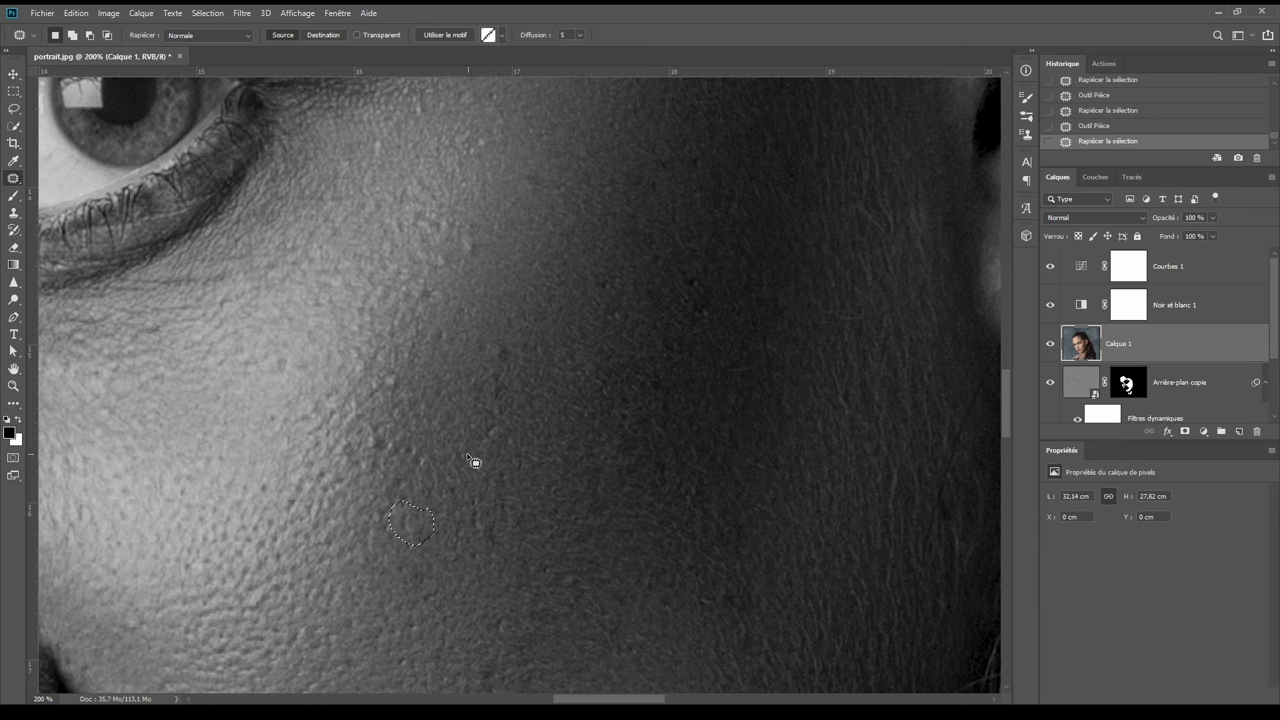
pyautogui.click(495, 335)
pyautogui.scroll(5, 571, 249)
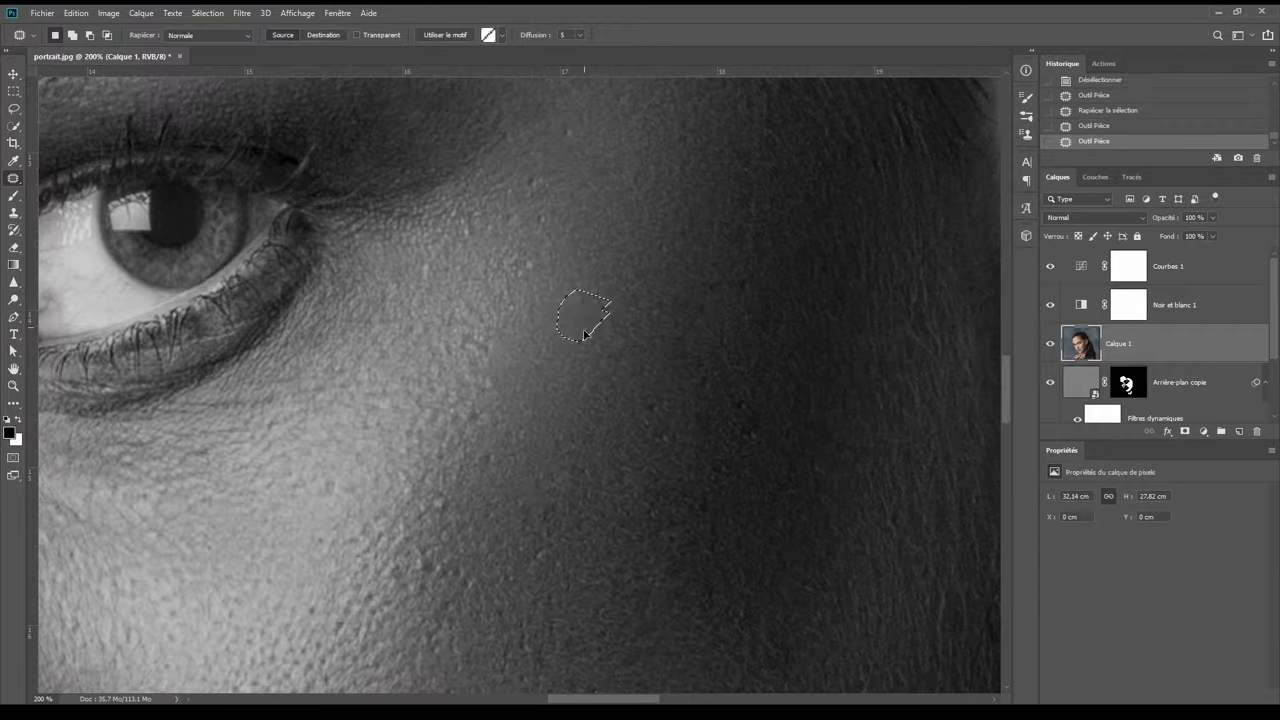
pyautogui.moveTo(694, 517)
pyautogui.mouseDown()
pyautogui.moveTo(400, 358)
pyautogui.moveTo(431, 344)
pyautogui.mouseUp()
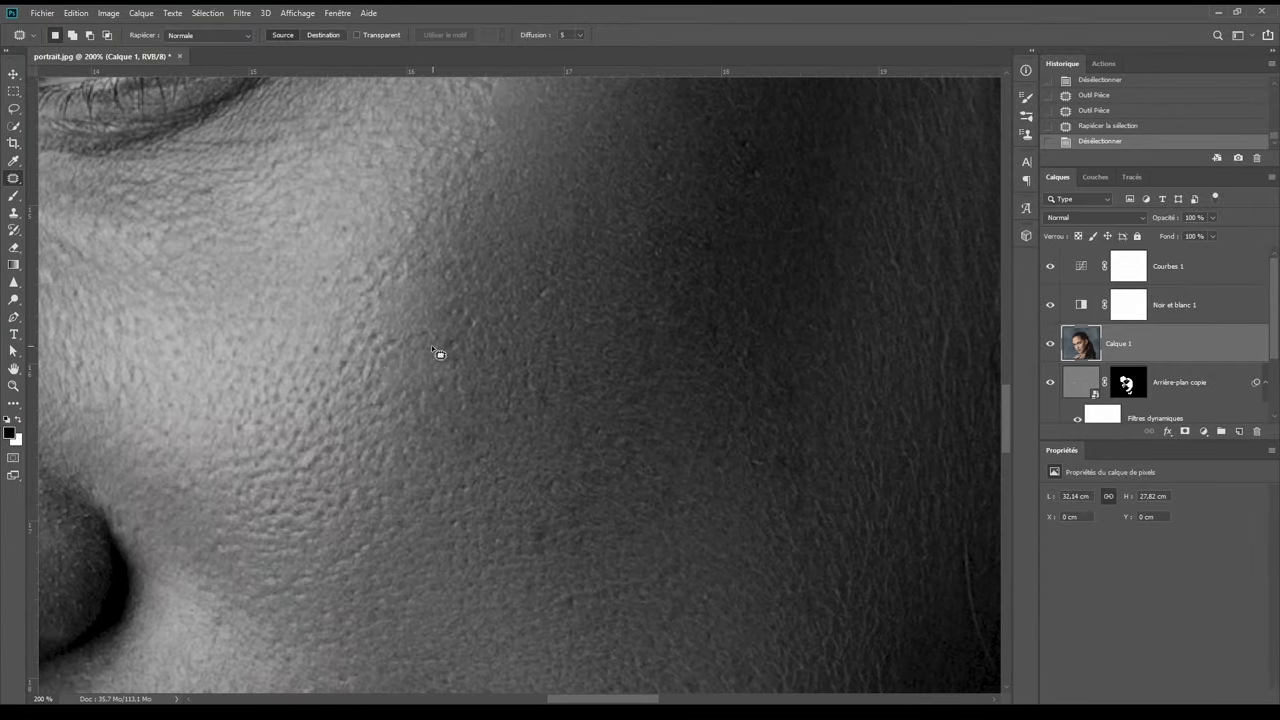
pyautogui.moveTo(380, 294)
pyautogui.mouseDown()
pyautogui.moveTo(392, 325)
pyautogui.moveTo(413, 325)
pyautogui.mouseUp()
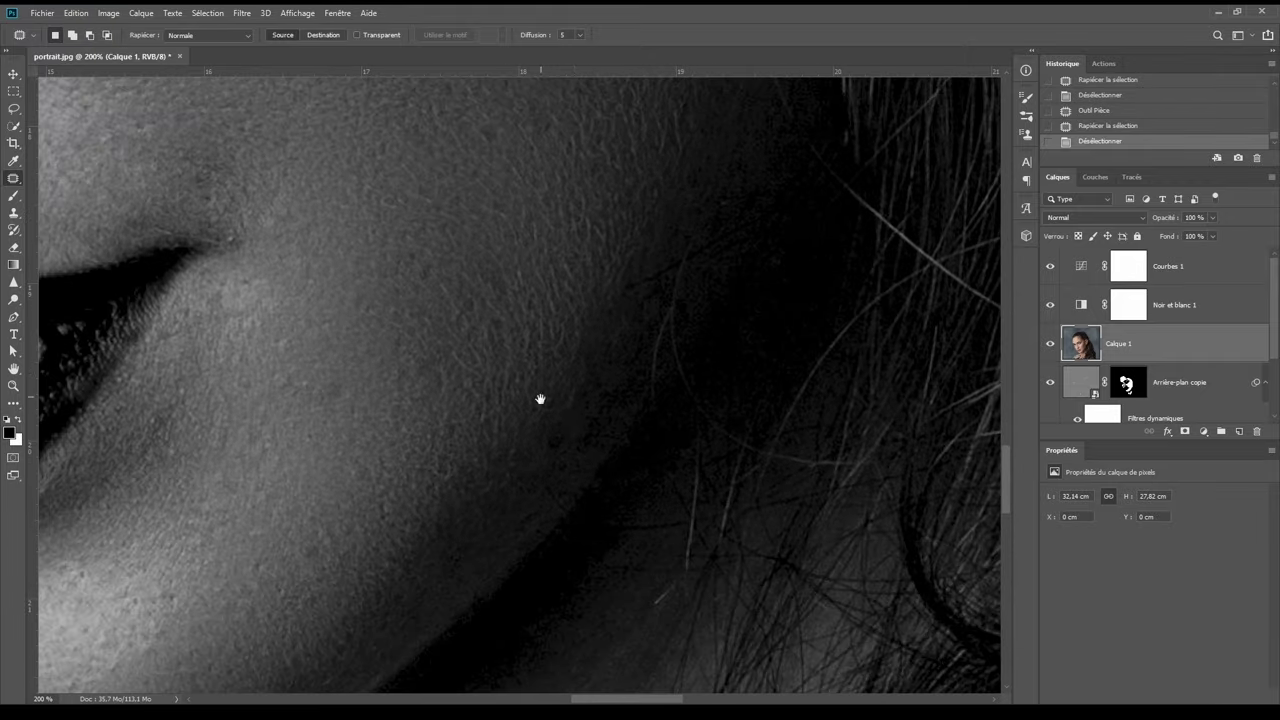
pyautogui.moveTo(581, 335)
pyautogui.mouseDown()
pyautogui.moveTo(604, 407)
pyautogui.moveTo(534, 471)
pyautogui.mouseUp()
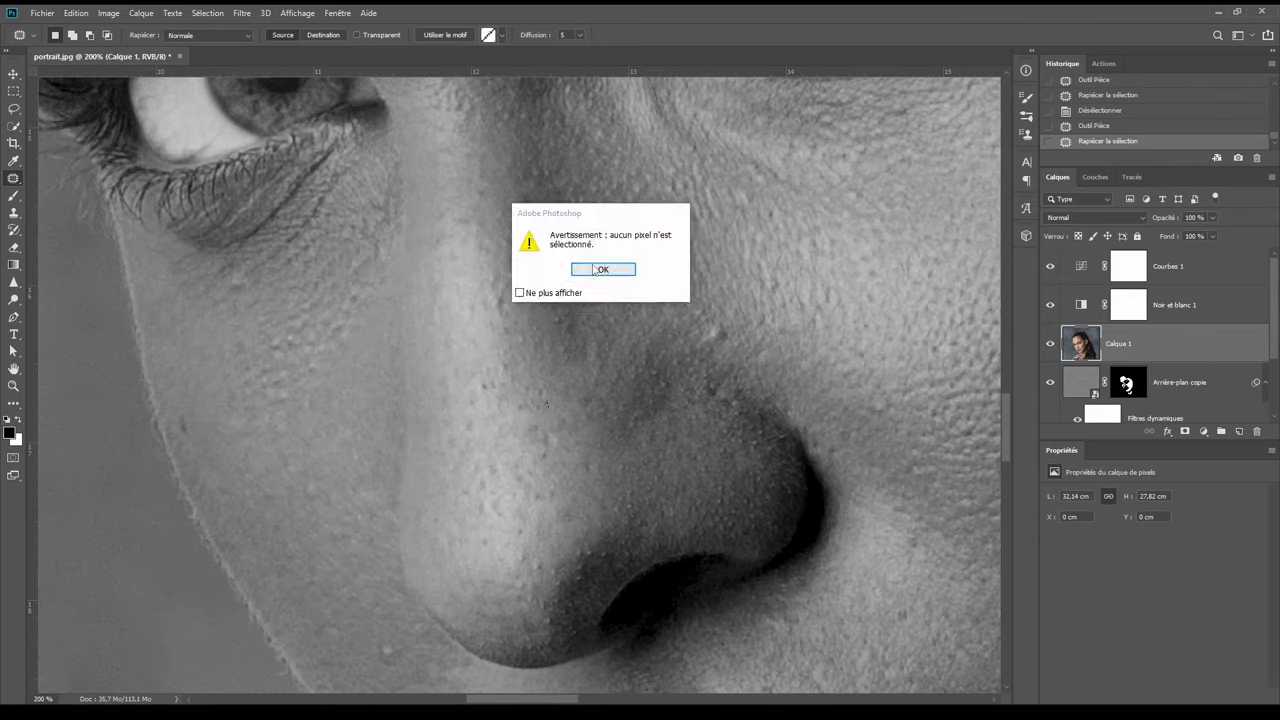
pyautogui.click(600, 269)
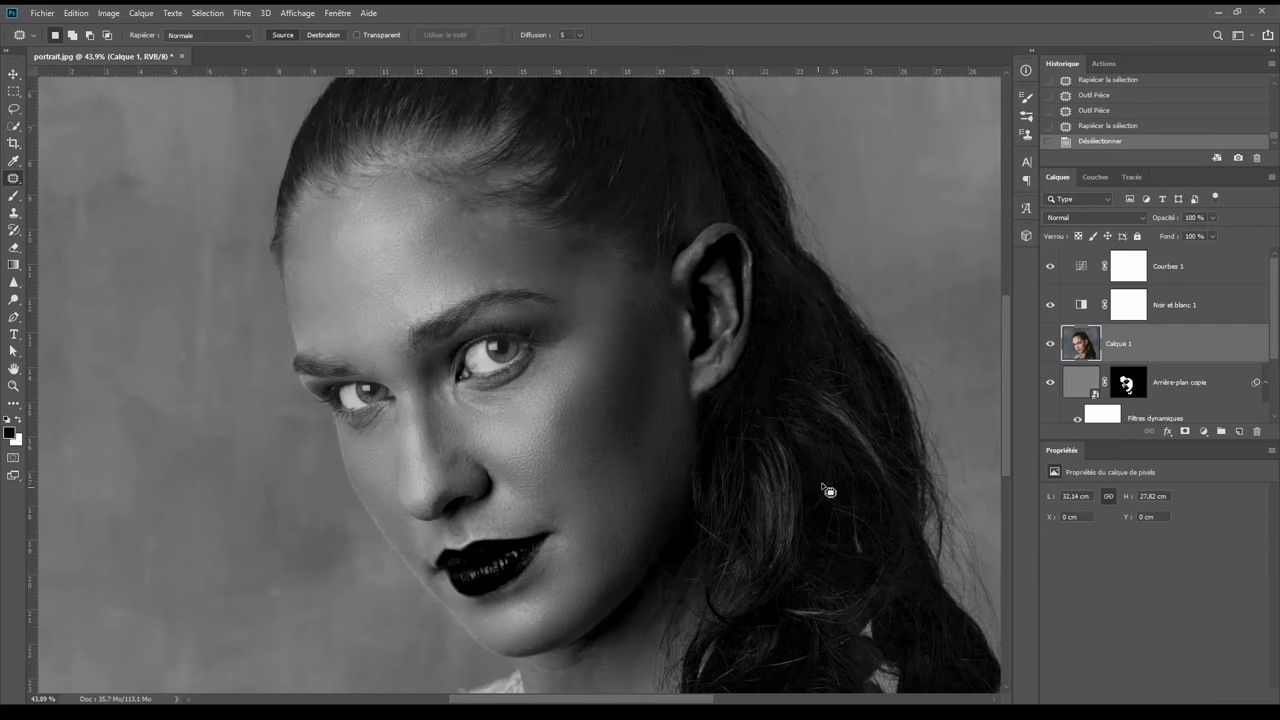
# - Hide the Courbes 1 and Noir et blanc 1 adjustments to restore full colour
pyautogui.click(1050, 266)
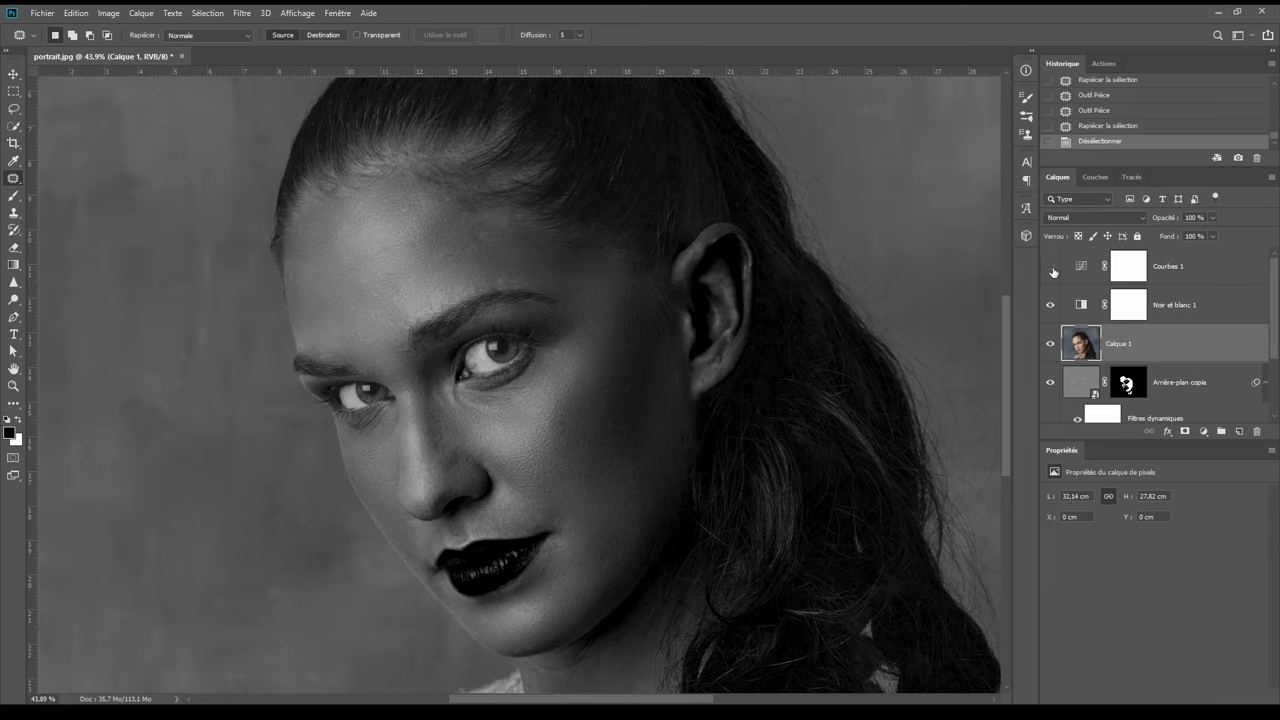
pyautogui.click(1050, 305)
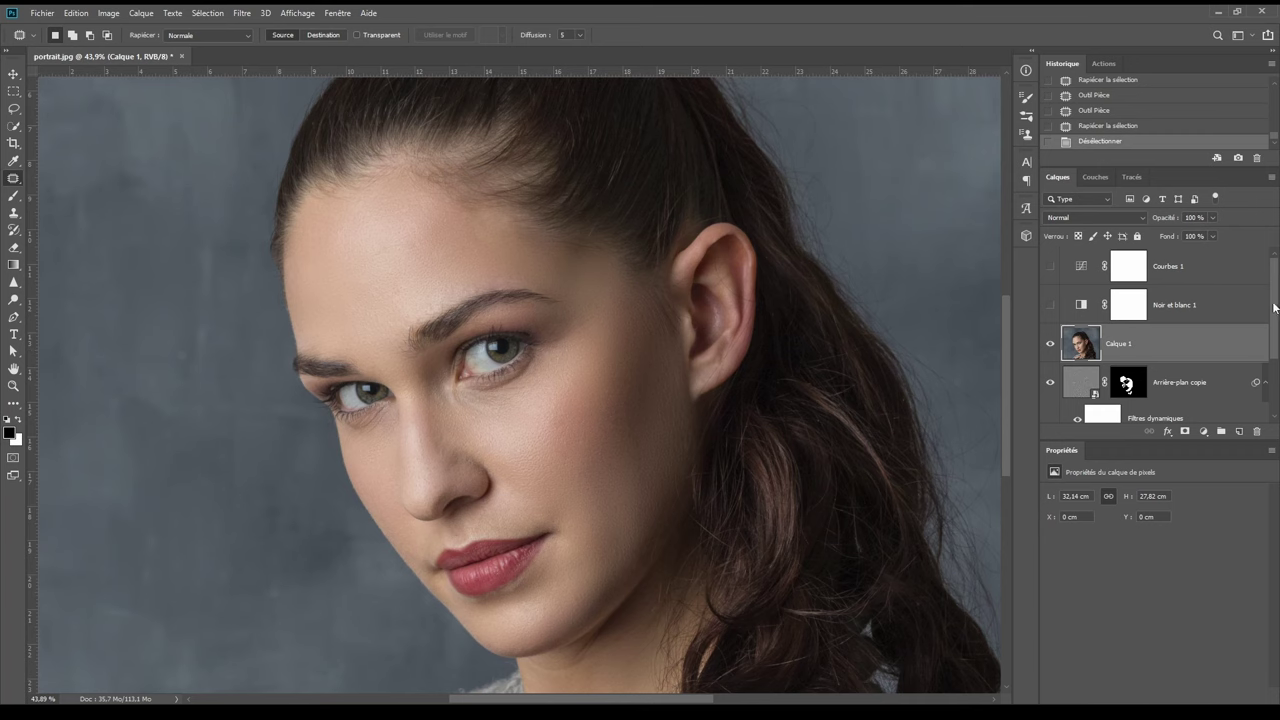
pyautogui.scroll(-2, 1274, 310)
pyautogui.hotkey('ctrl', '+')
pyautogui.moveTo(1050, 257); pyautogui.dragTo(1059, 273)
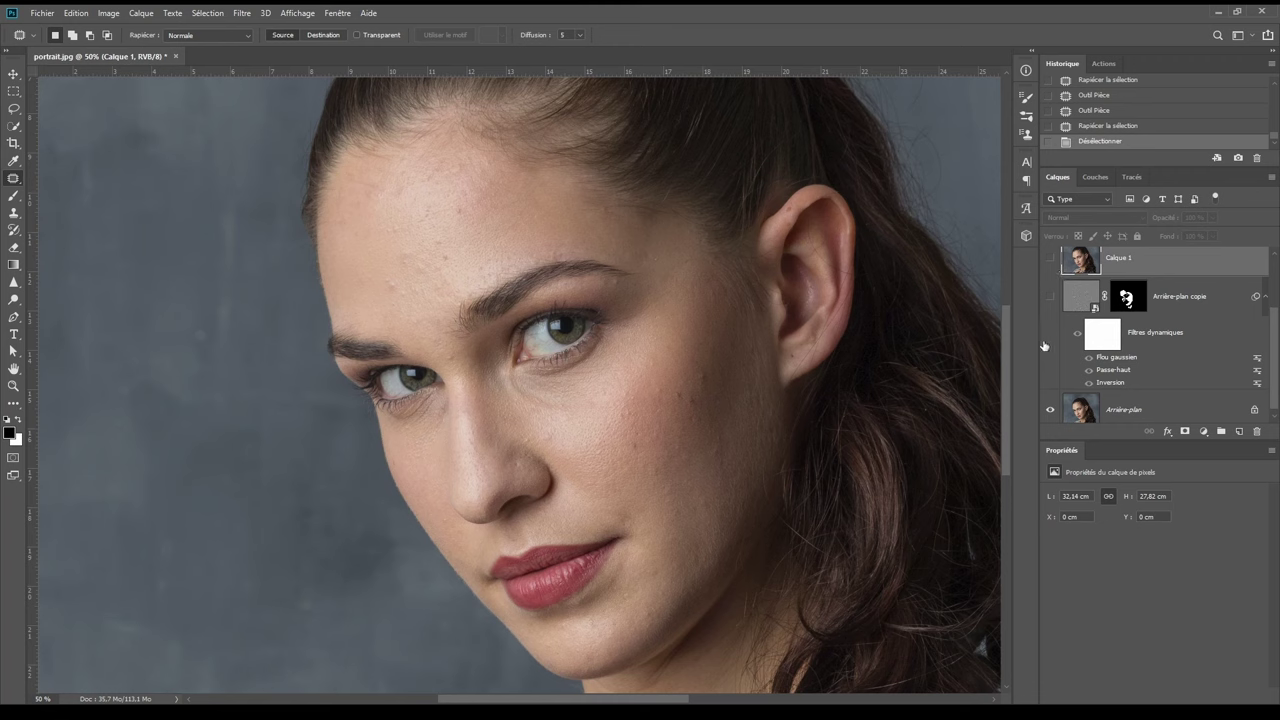
# - Toggle Calque 1 visibility to compare retouched and original skin, leaving it visible
pyautogui.click(1050, 262)
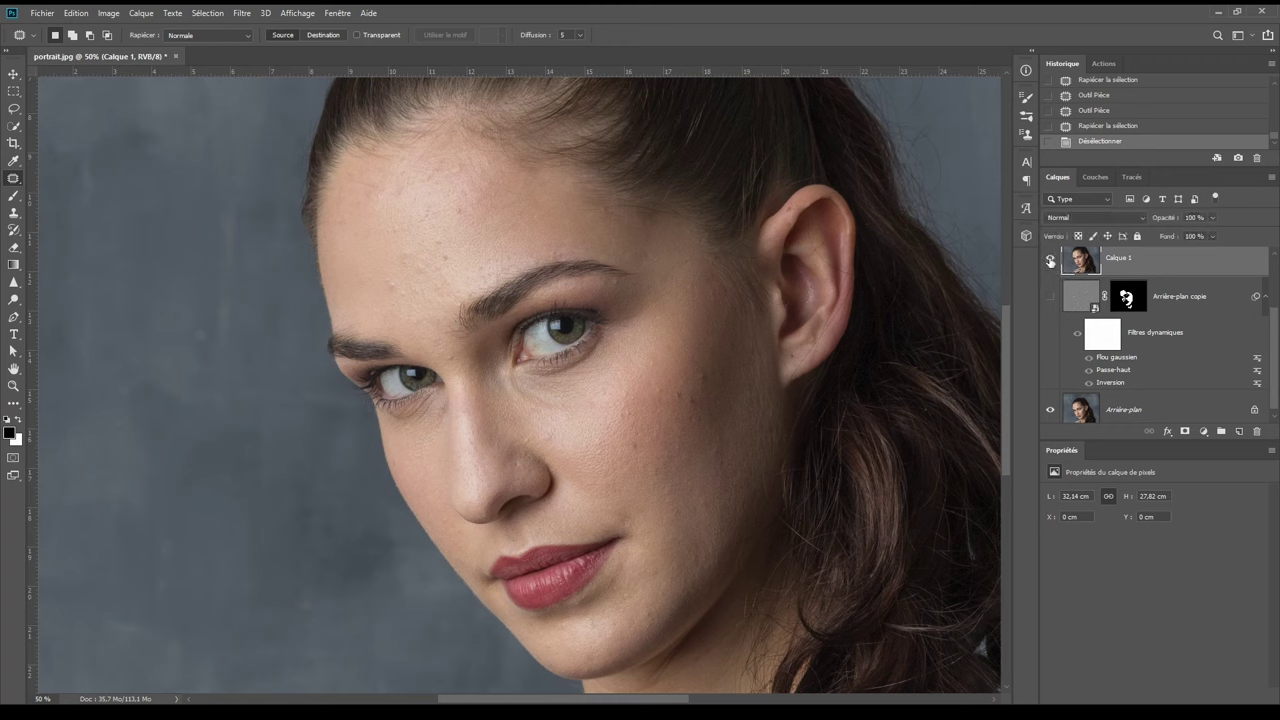
pyautogui.click(1050, 260)
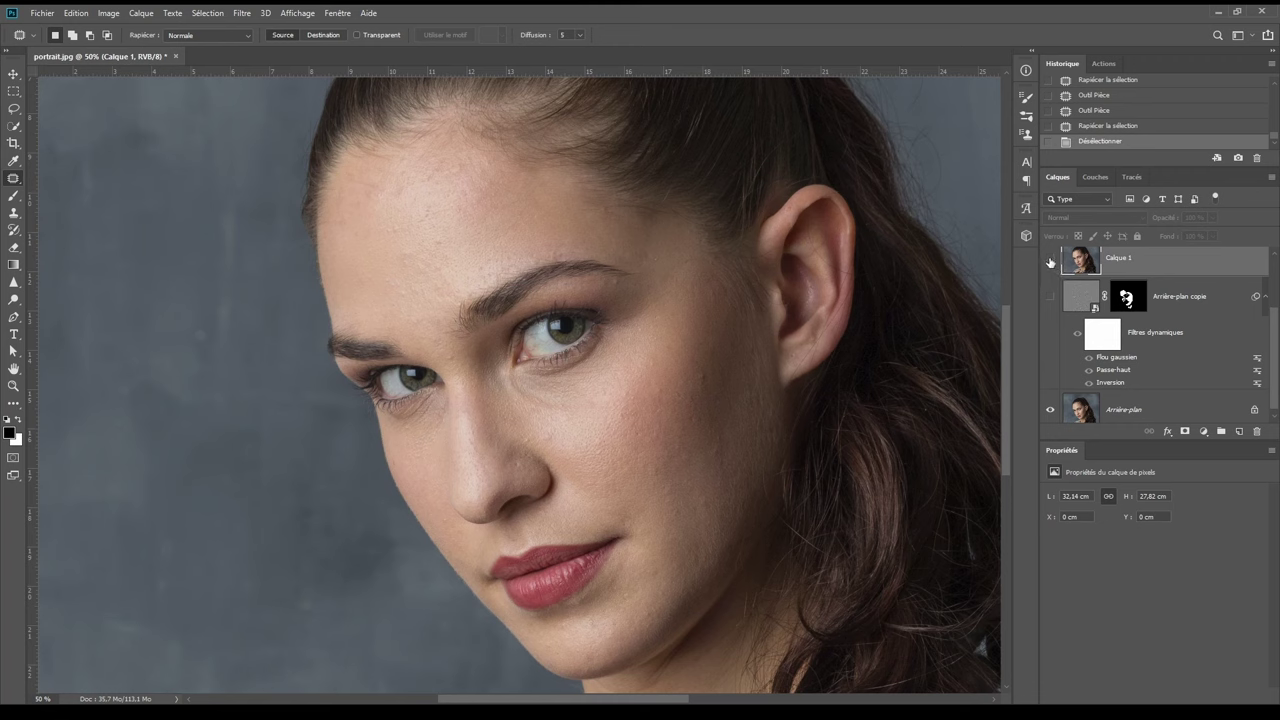
pyautogui.click(1050, 261)
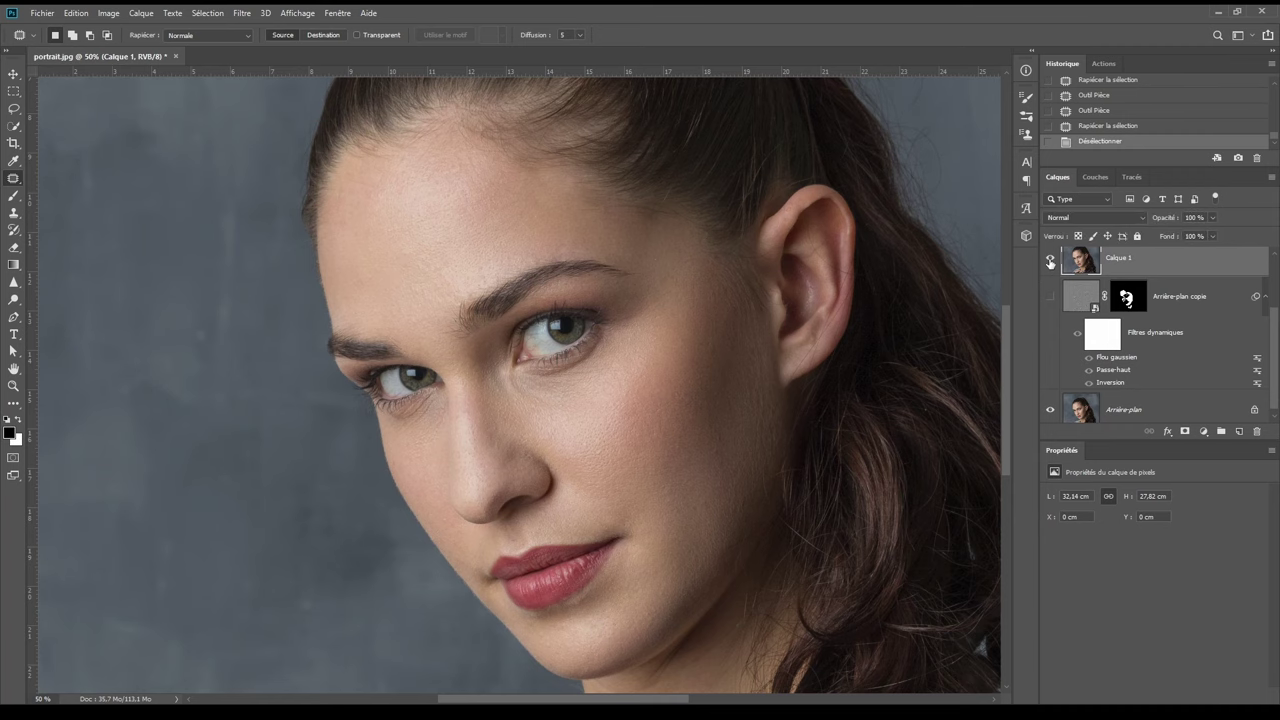
pyautogui.moveTo(602, 375)
pyautogui.mouseDown()
pyautogui.moveTo(646, 420)
pyautogui.moveTo(628, 414)
pyautogui.mouseUp()
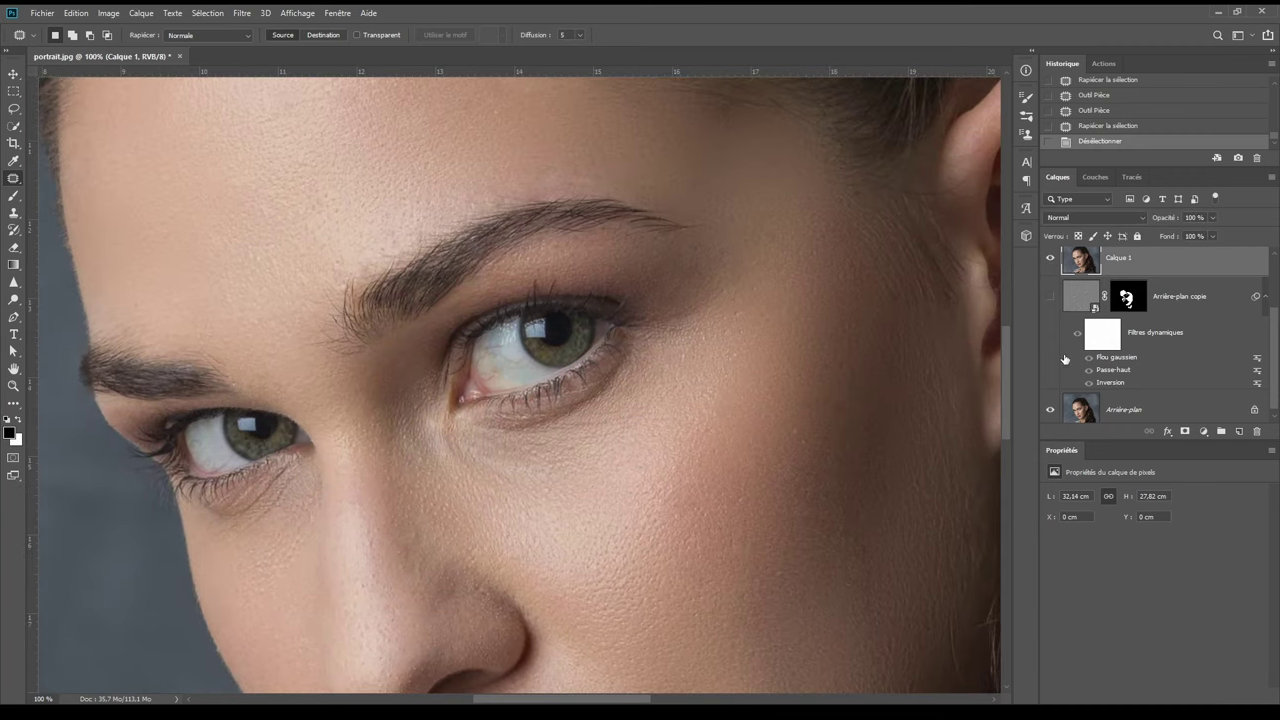
pyautogui.click(1050, 260)
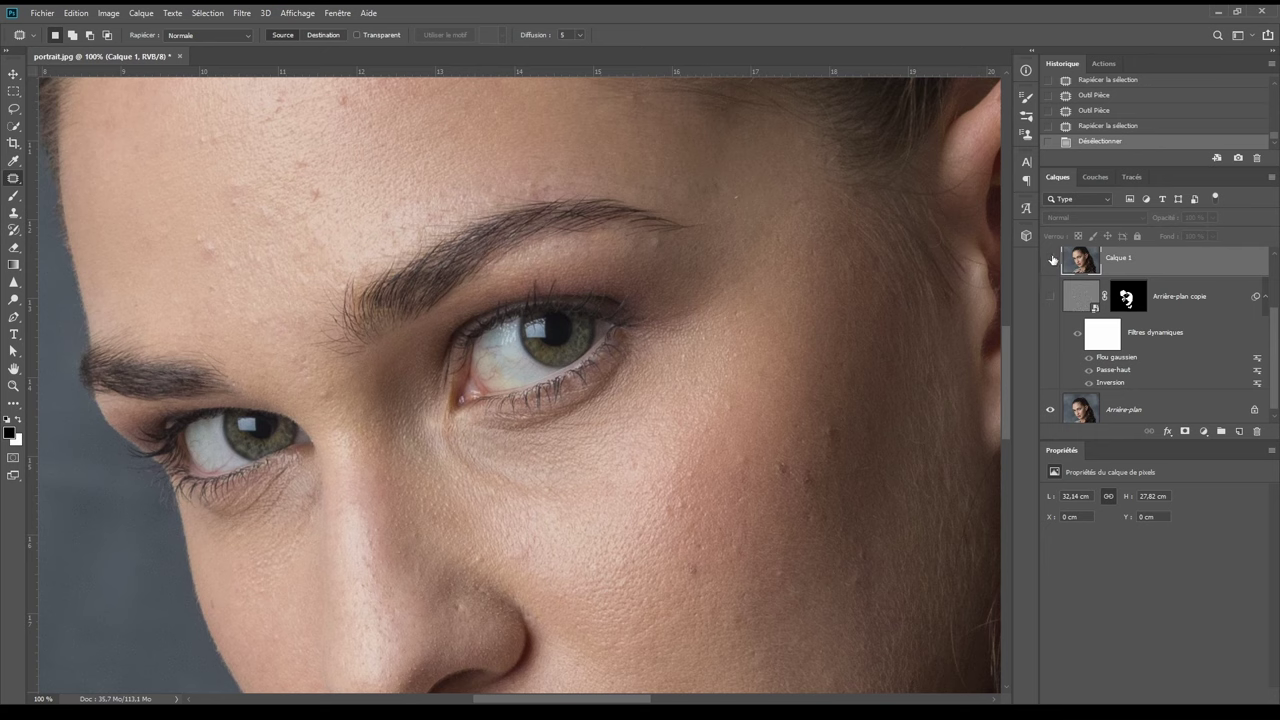
pyautogui.click(1050, 260)
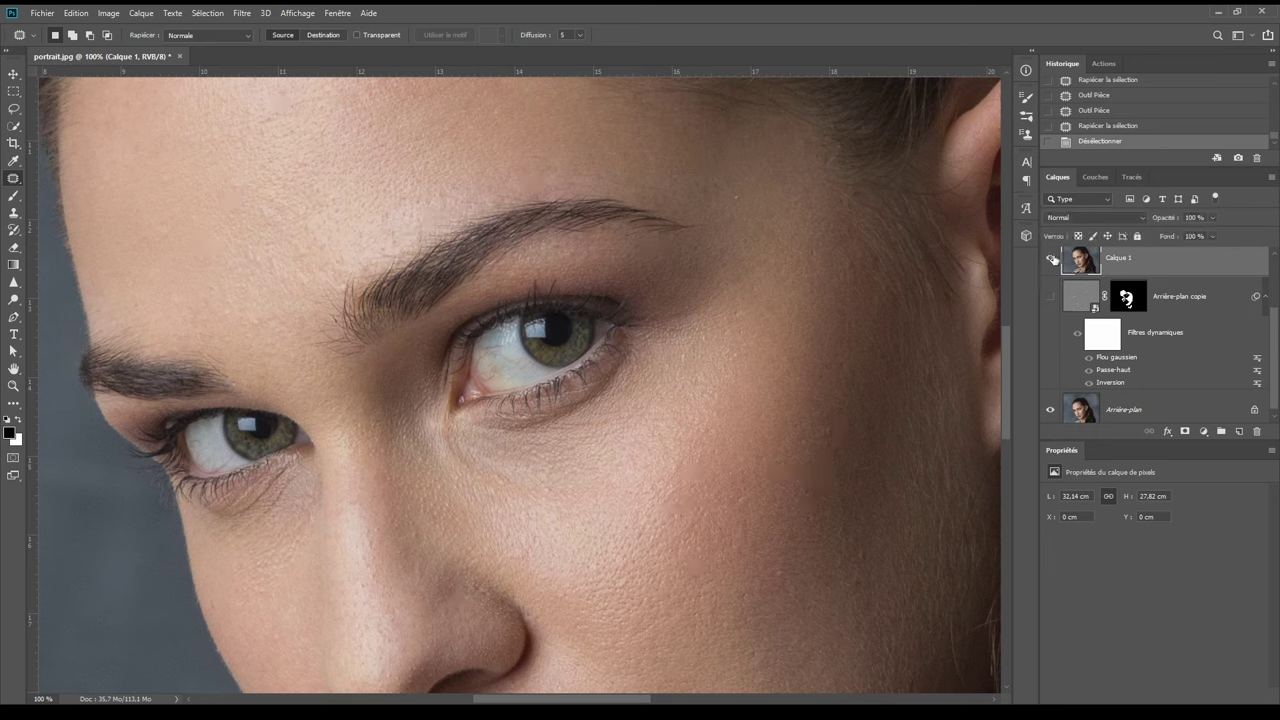
pyautogui.click(1051, 260)
pyautogui.click(1051, 260)
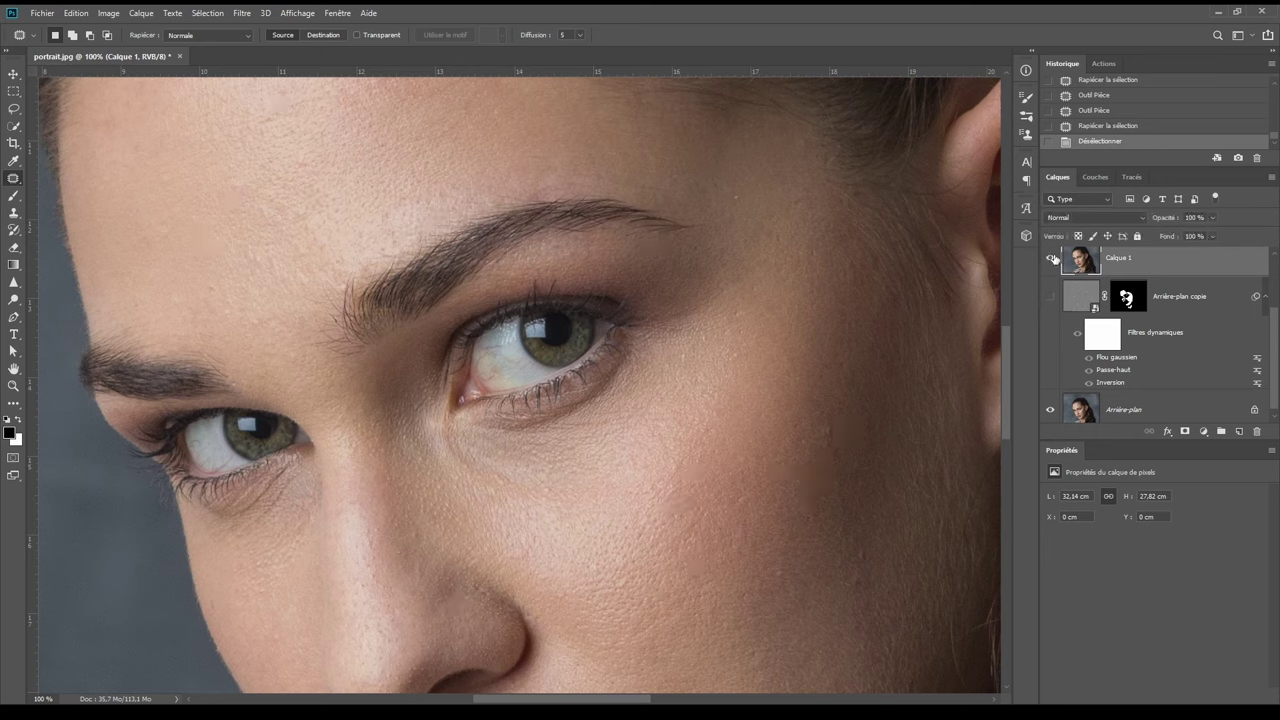